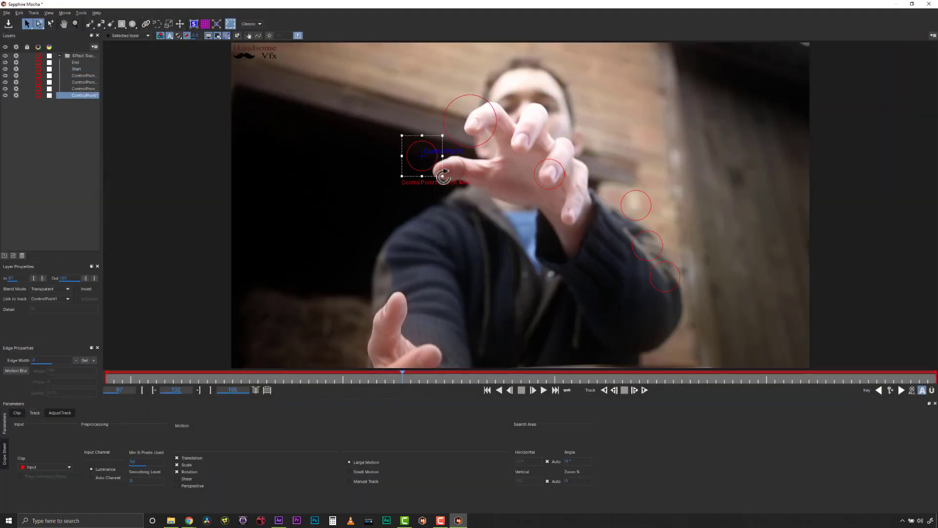
pyautogui.moveTo(442, 176); pyautogui.dragTo(539, 140)
pyautogui.click(557, 171)
pyautogui.moveTo(570, 195); pyautogui.dragTo(580, 213)
pyautogui.moveTo(569, 170); pyautogui.dragTo(567, 156)
pyautogui.click(631, 201)
pyautogui.moveTo(616, 225); pyautogui.dragTo(606, 236)
pyautogui.moveTo(616, 220); pyautogui.dragTo(554, 222)
pyautogui.click(639, 244)
pyautogui.moveTo(627, 266); pyautogui.dragTo(616, 278)
pyautogui.moveTo(621, 269); pyautogui.dragTo(488, 199)
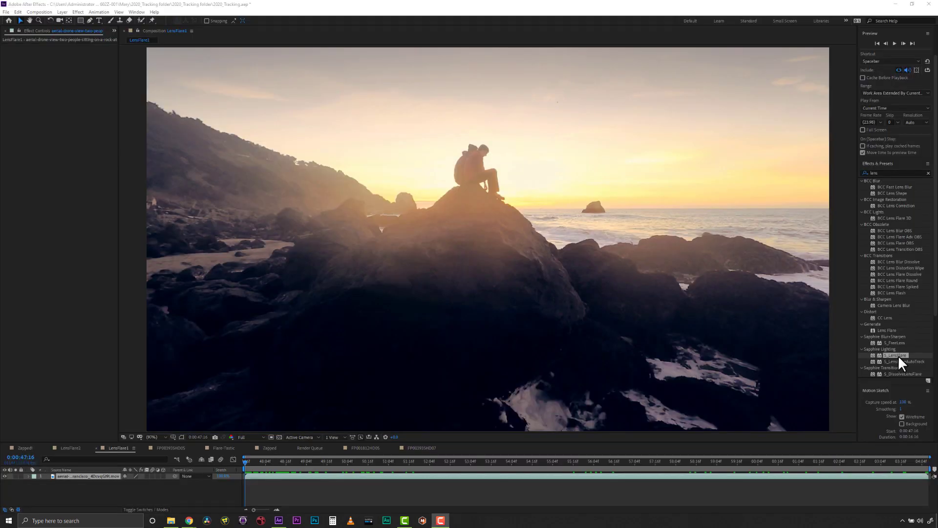
pyautogui.moveTo(898, 356); pyautogui.dragTo(89, 477)
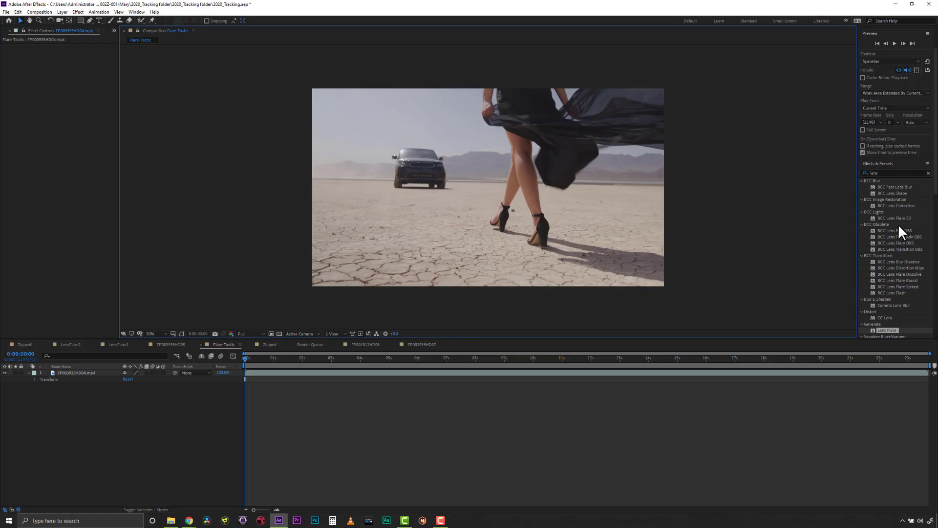
# - Search the effects for "s_lens" and apply S_LensFlare to the FP003935HD04.mp4 layer
pyautogui.scroll(-3, 894, 252)
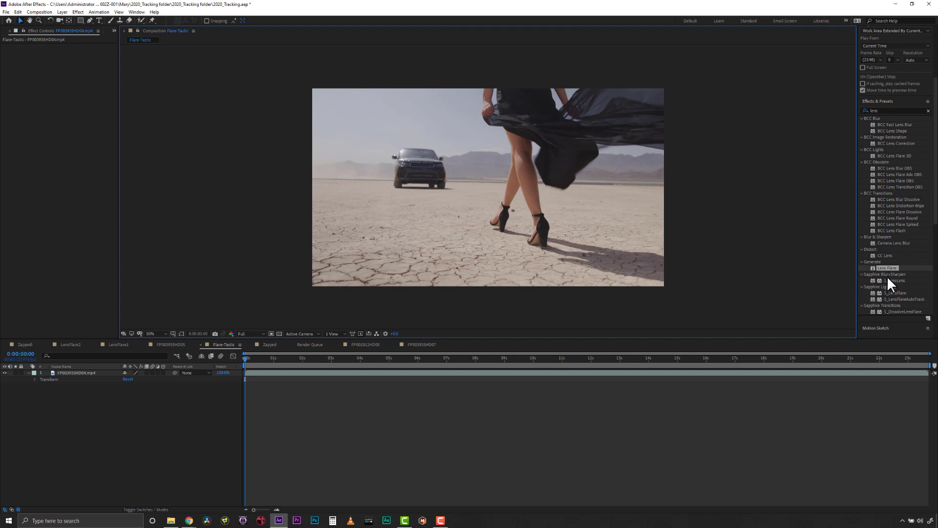
pyautogui.click(892, 293)
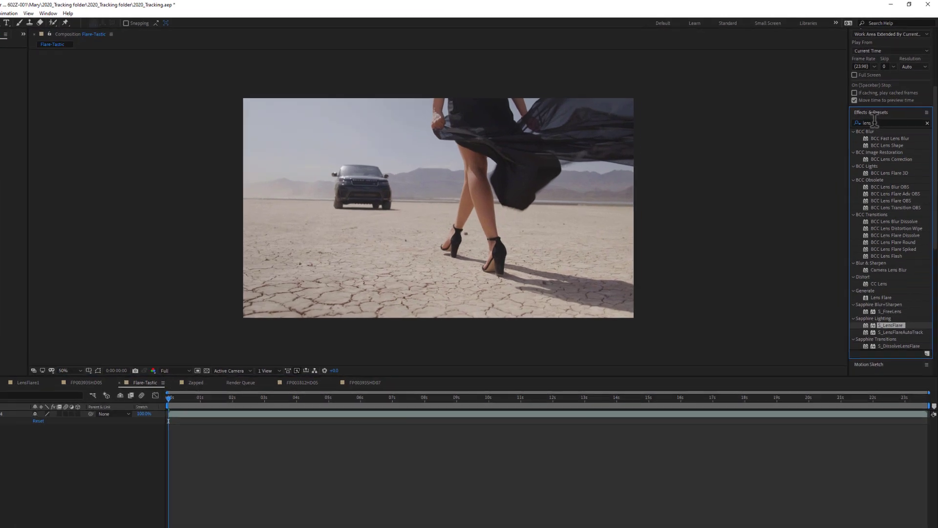
pyautogui.moveTo(878, 110); pyautogui.dragTo(853, 110)
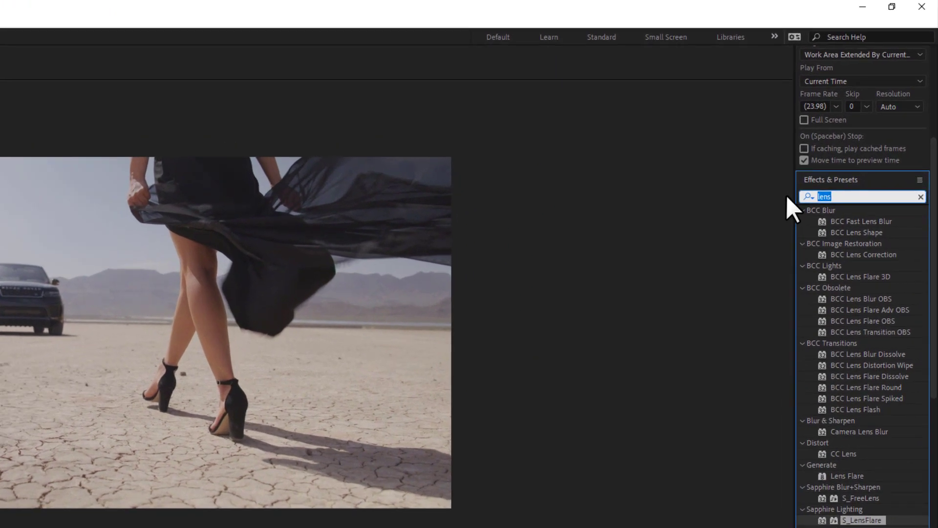
pyautogui.write('s_')
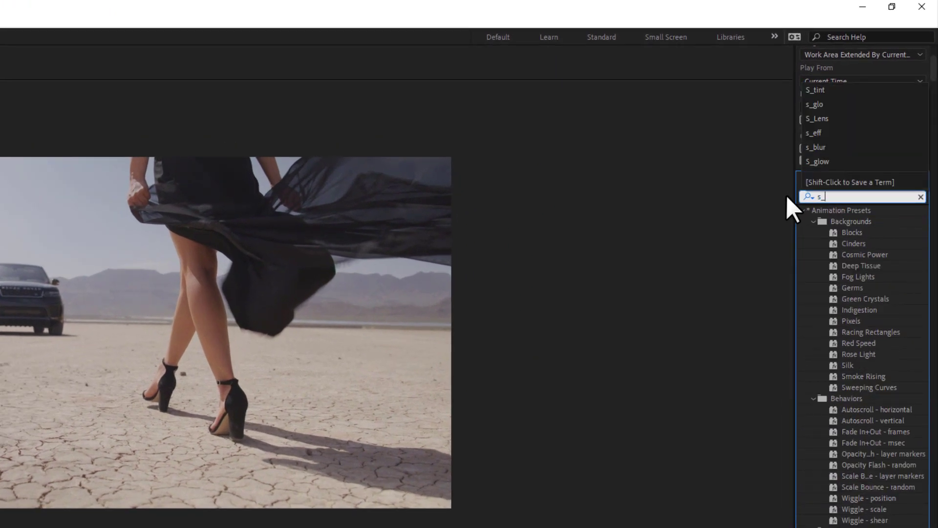
pyautogui.write('lens')
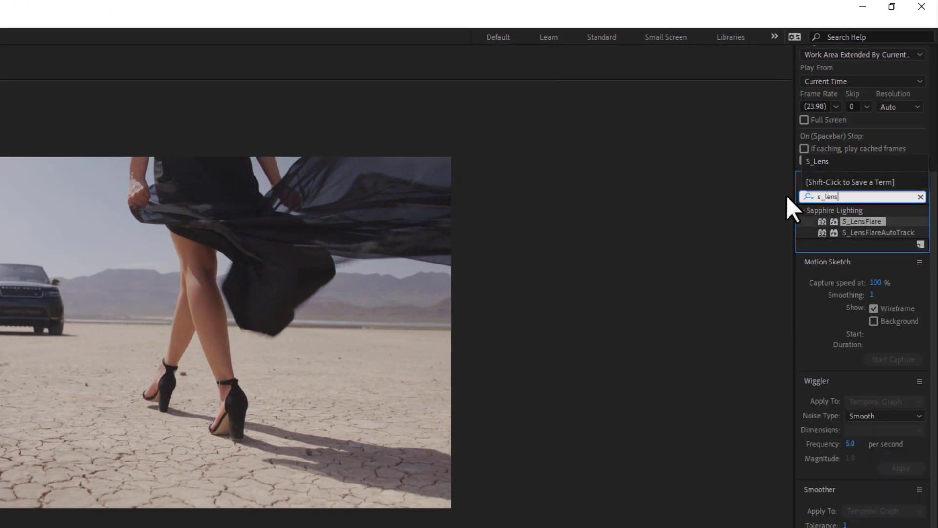
pyautogui.moveTo(848, 220); pyautogui.dragTo(100, 406)
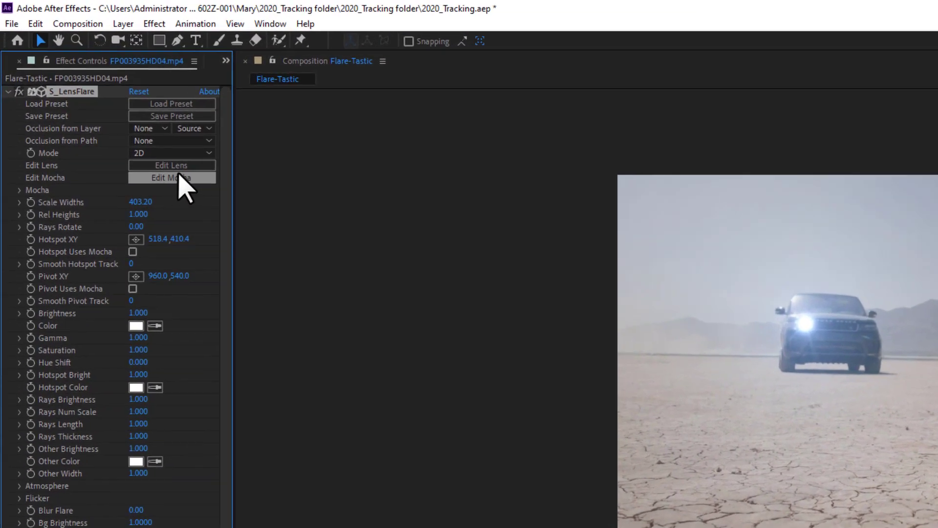
# - Open the lens flare in Mocha with the Essentials workspace and inspect the Pivot and Hotspot tracker layers
pyautogui.click(181, 177)
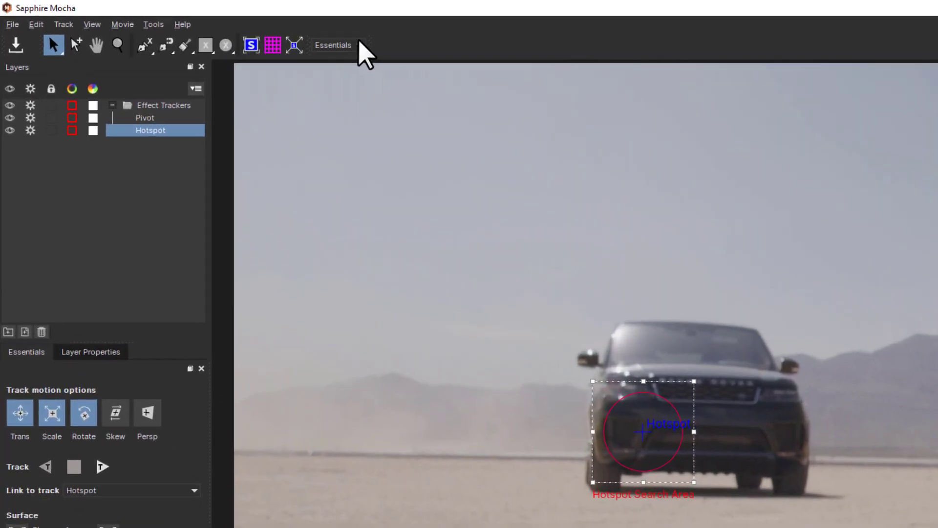
pyautogui.click(216, 27)
pyautogui.click(218, 26)
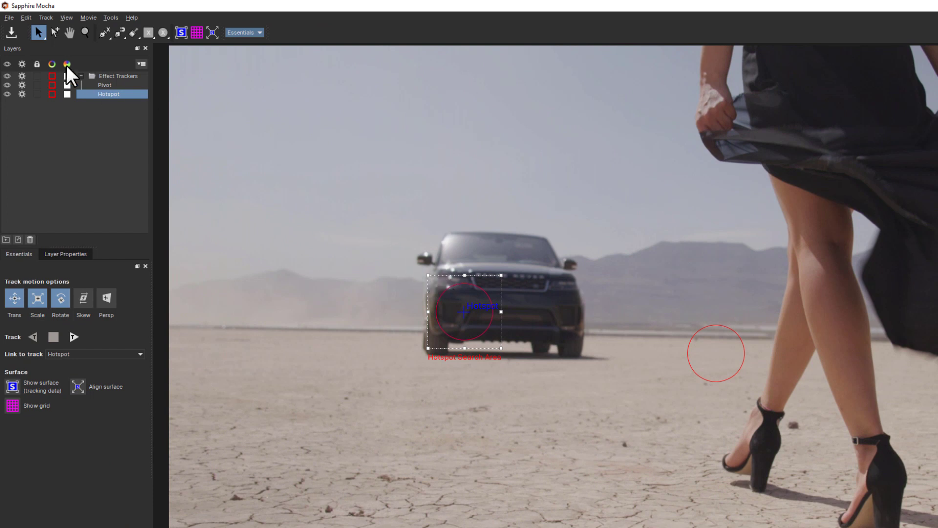
pyautogui.click(102, 87)
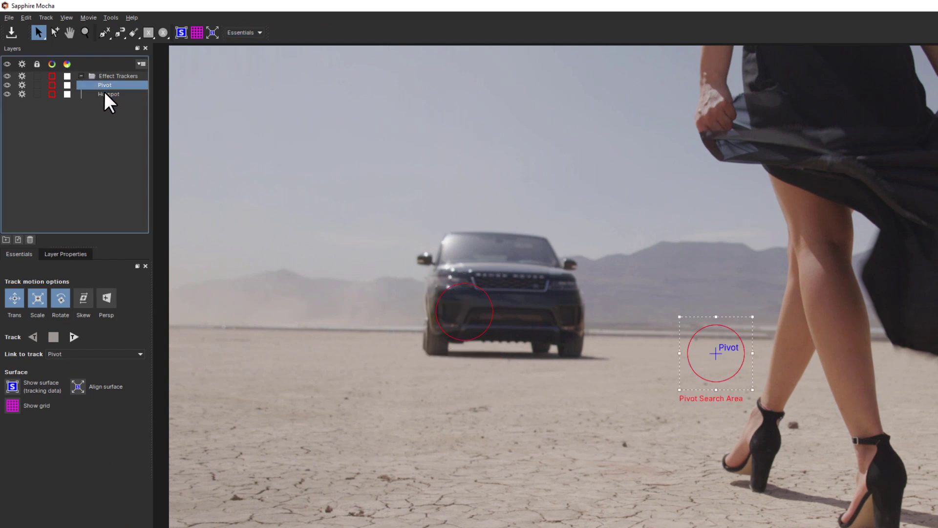
pyautogui.click(104, 92)
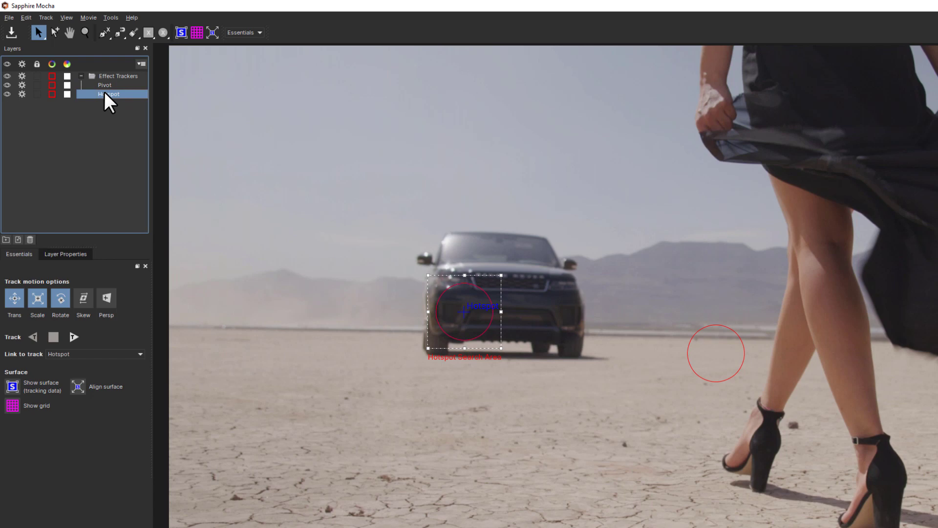
# - Enlarge the Pivot search area, then place the Pivot point beside the woman's shadow and the Hotspot point in the sky above the car's left
pyautogui.click(101, 86)
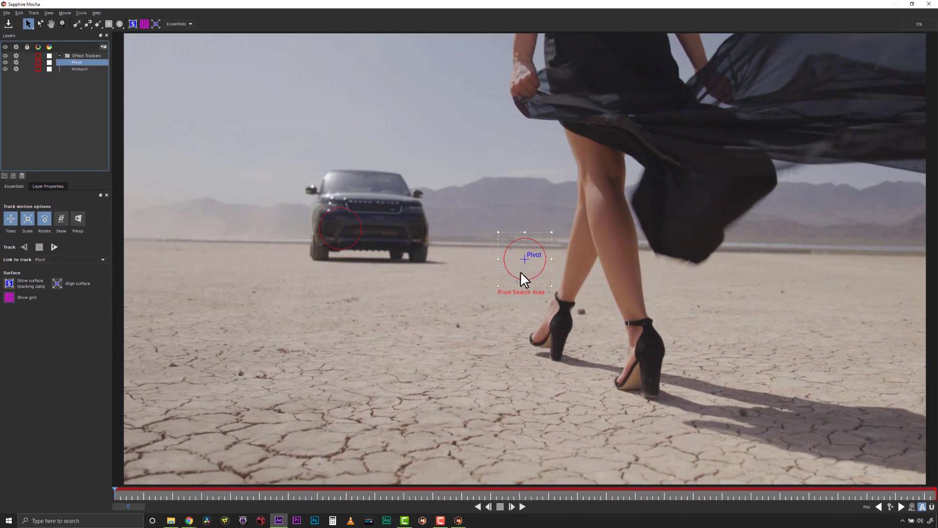
pyautogui.moveTo(497, 285); pyautogui.dragTo(432, 327)
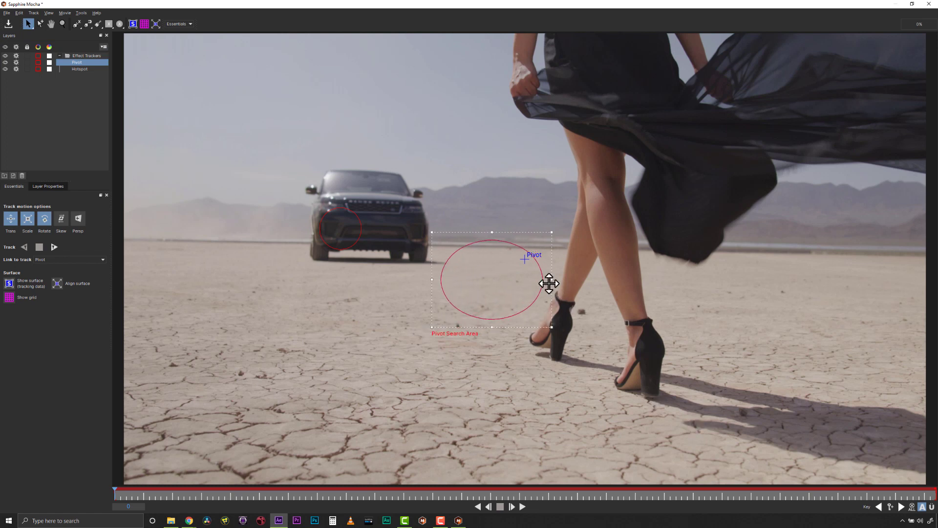
pyautogui.moveTo(526, 259); pyautogui.dragTo(757, 387)
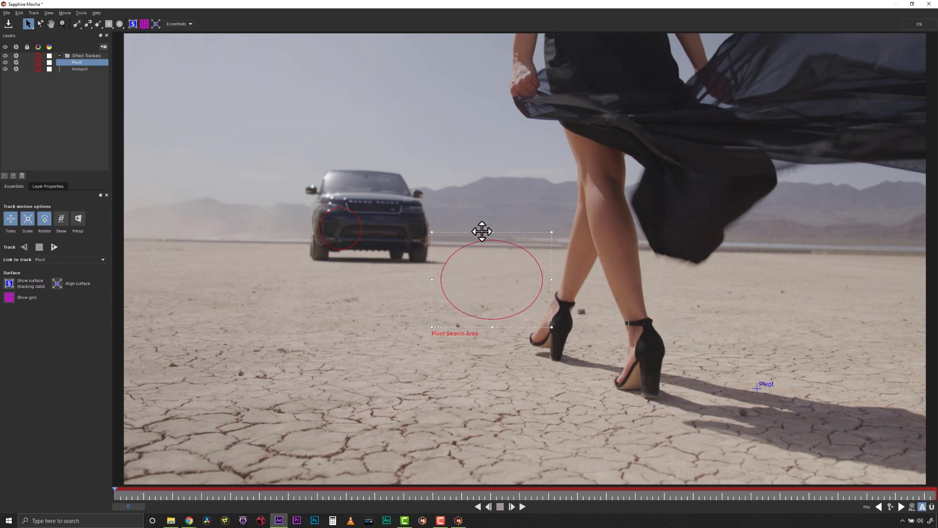
pyautogui.click(343, 212)
pyautogui.moveTo(341, 226); pyautogui.dragTo(203, 83)
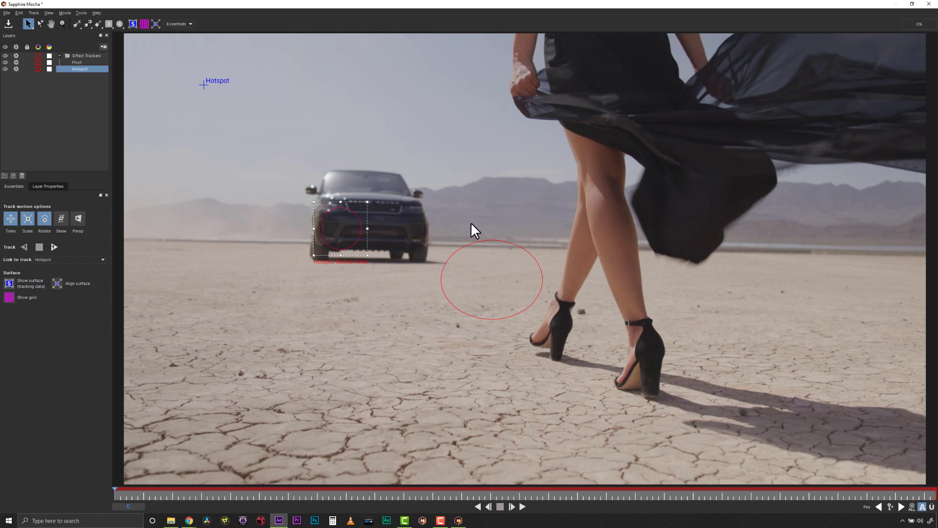
# - Enlarge the Pivot search area further over the cracked ground in the left foreground and set its track link to None
pyautogui.click(475, 243)
pyautogui.moveTo(431, 326); pyautogui.dragTo(390, 363)
pyautogui.moveTo(442, 249); pyautogui.dragTo(213, 348)
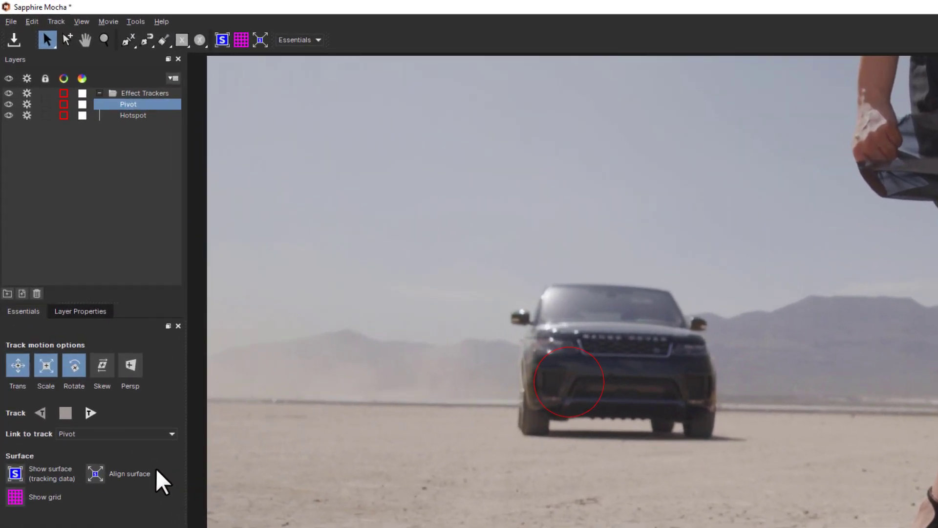
pyautogui.click(98, 432)
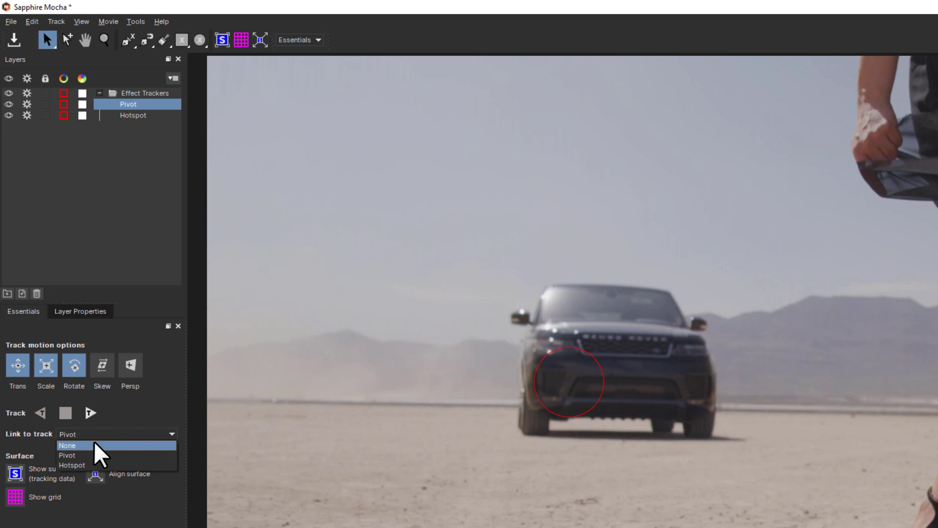
pyautogui.click(94, 442)
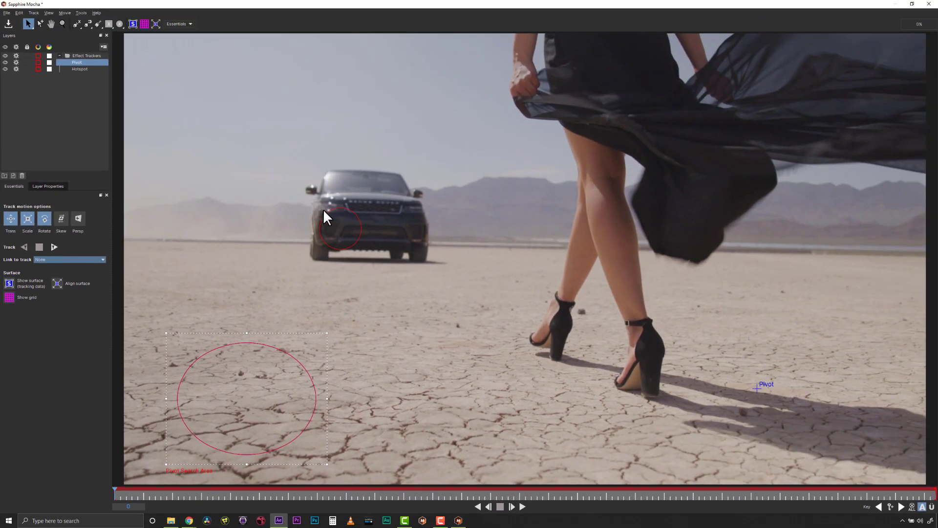
# - Enlarge the Hotspot search area and move it off the car onto the distant mountains at the left of the frame
pyautogui.click(324, 210)
pyautogui.moveTo(310, 258); pyautogui.dragTo(257, 275)
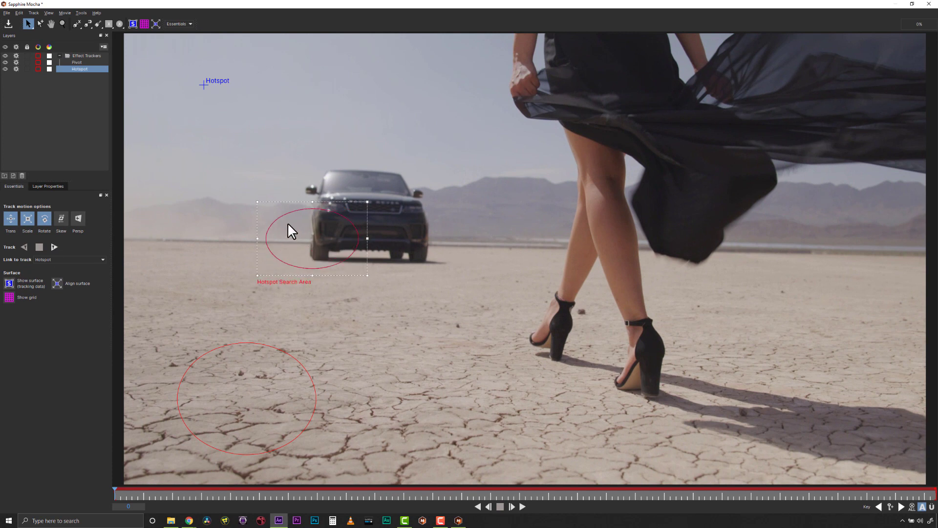
pyautogui.moveTo(288, 210); pyautogui.dragTo(176, 178)
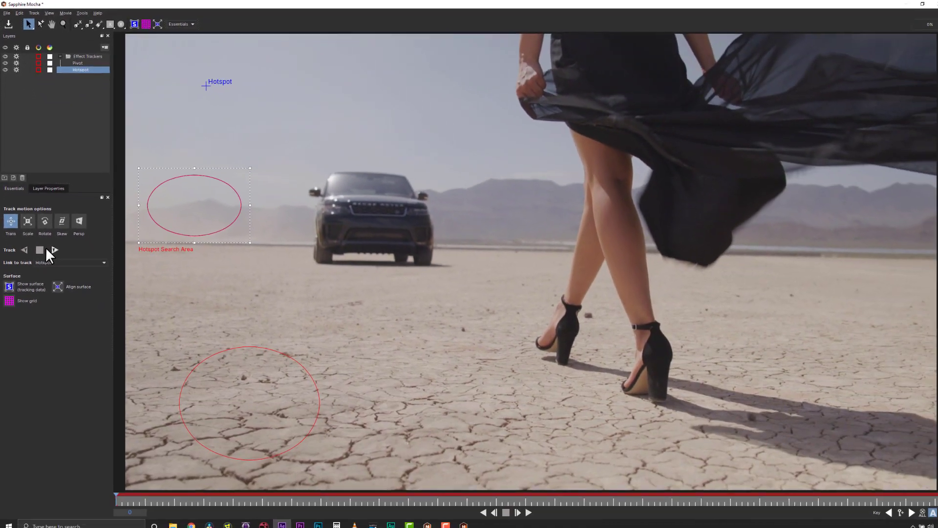
# - Track the Pivot and Hotspot layers forward together through the clip, then close Mocha
pyautogui.keyDown('shift'); pyautogui.click(78, 62); pyautogui.keyUp('shift')
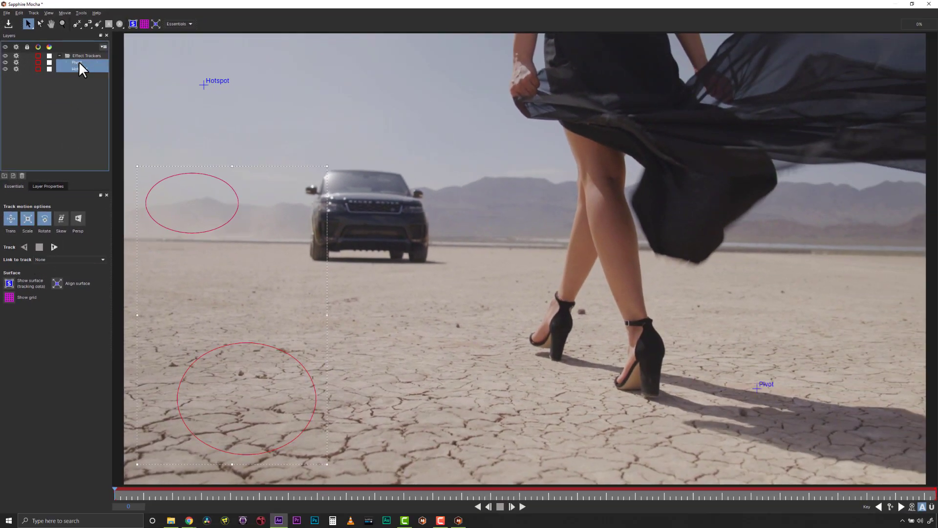
pyautogui.click(53, 246)
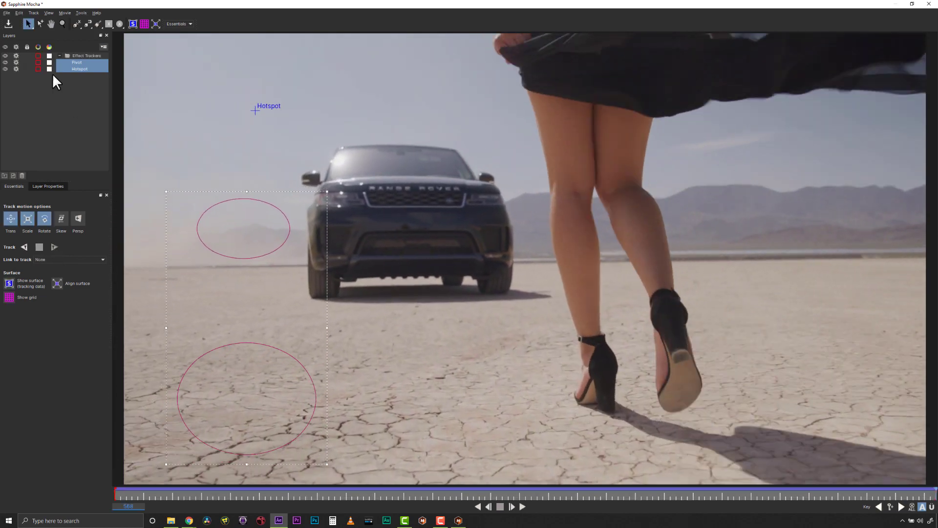
pyautogui.click(931, 4)
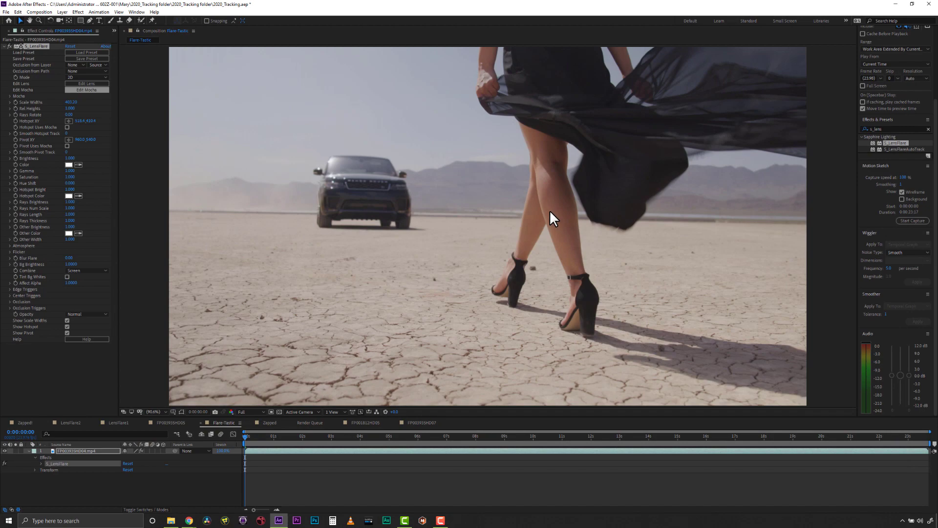
# - Enable Hotspot Uses Mocha and Pivot Uses Mocha on the lens flare, and turn on Bypass Mocha
pyautogui.click(67, 127)
pyautogui.click(67, 146)
pyautogui.click(10, 96)
pyautogui.press('space')
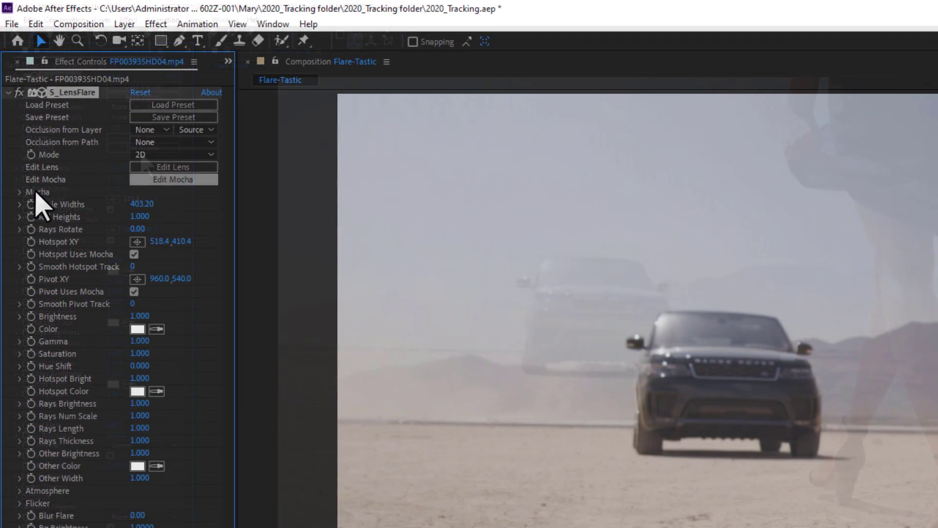
pyautogui.click(18, 158)
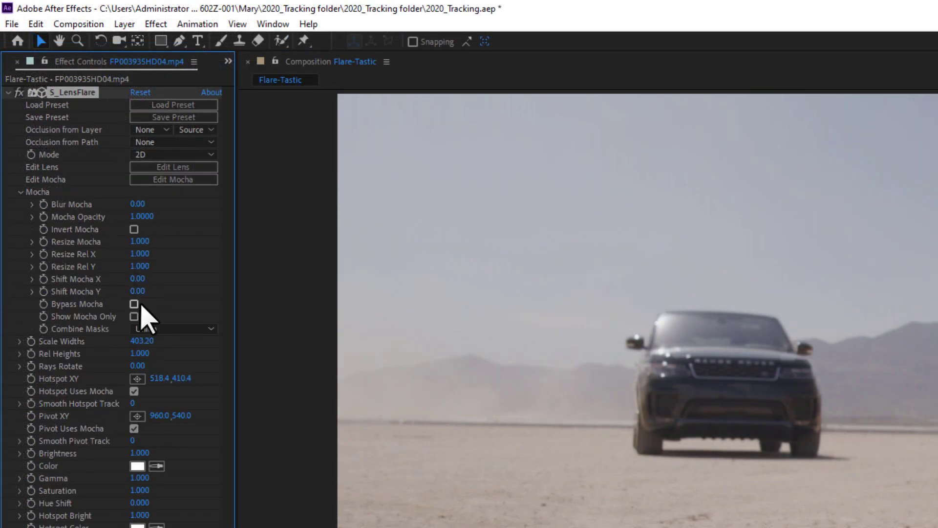
pyautogui.click(134, 304)
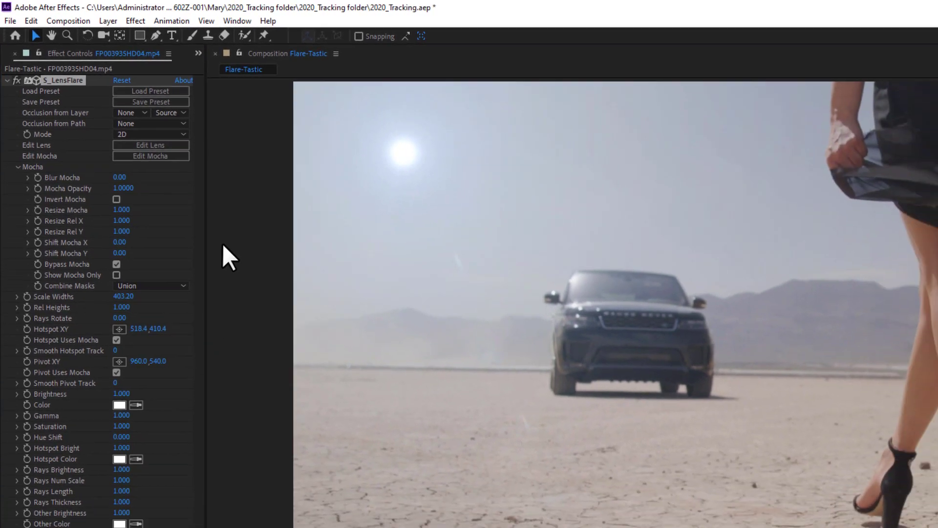
# - Open the flare's lens in Flare Designer and try adding Fan Rays, Chroma Ring and Multi Streak elements
pyautogui.click(165, 140)
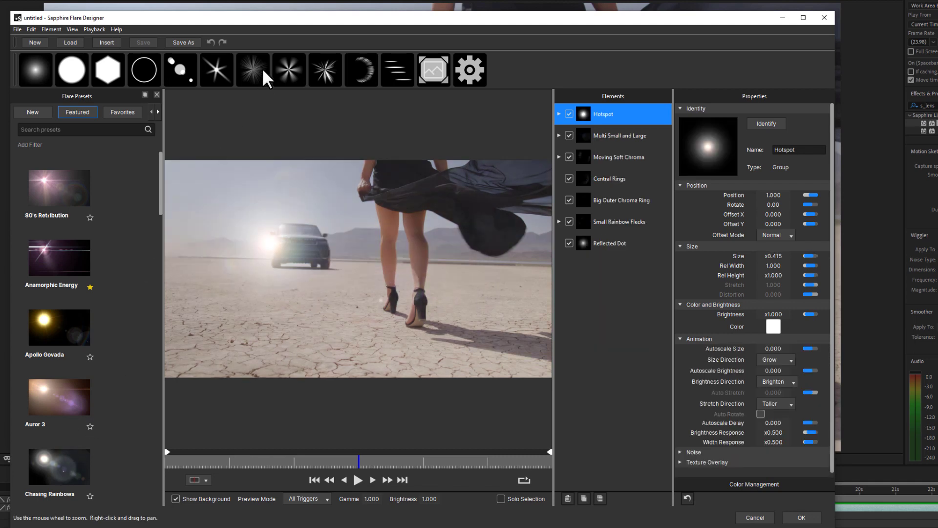
pyautogui.click(289, 70)
pyautogui.click(371, 72)
pyautogui.click(400, 77)
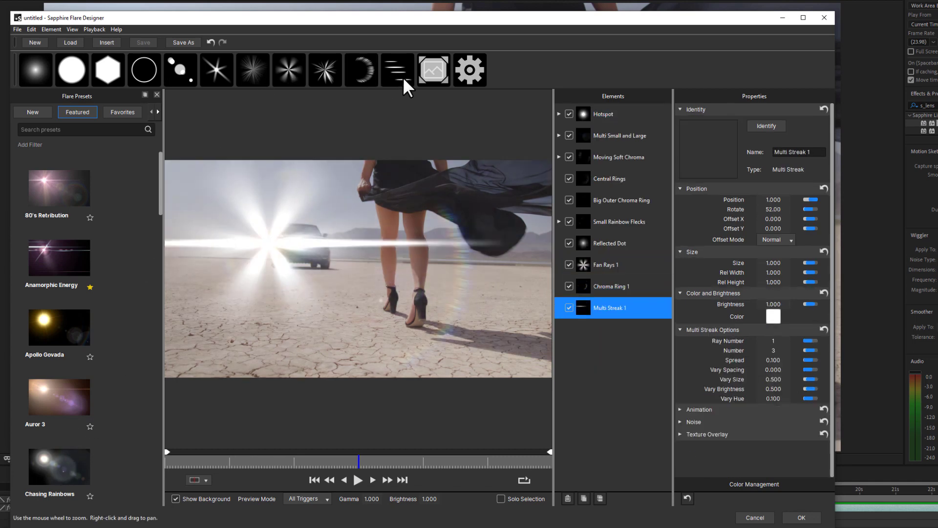
pyautogui.click(187, 65)
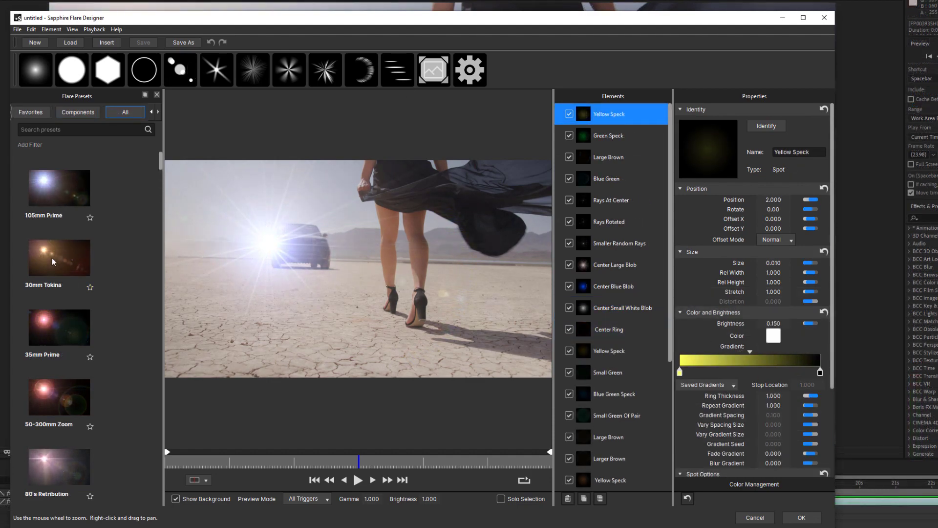
# - Load the 30mm Tokina flare preset and accept it for the effect
pyautogui.click(52, 257)
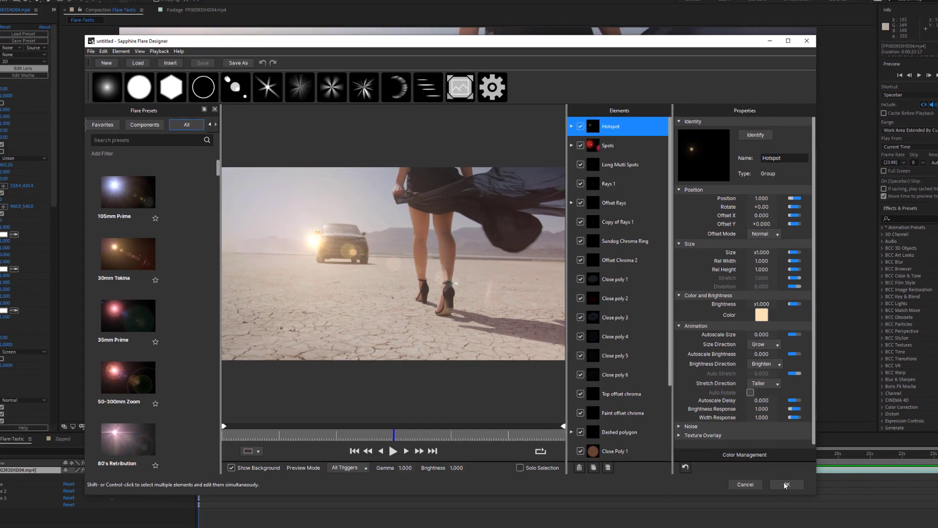
pyautogui.click(786, 484)
# - Search the effects for "s_lens", add a second S_LensFlare below the first one, and open its Mocha editor
pyautogui.click(883, 219)
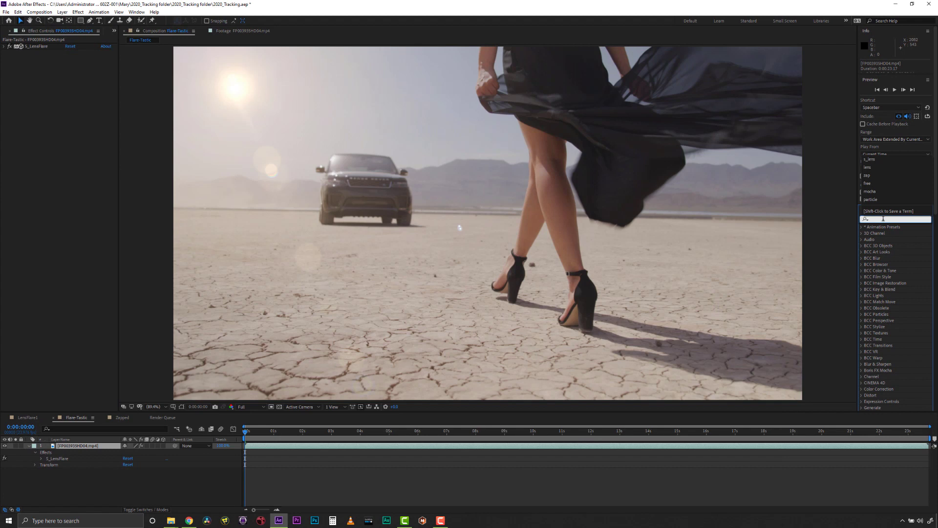
pyautogui.click(869, 159)
pyautogui.moveTo(896, 233); pyautogui.dragTo(85, 59)
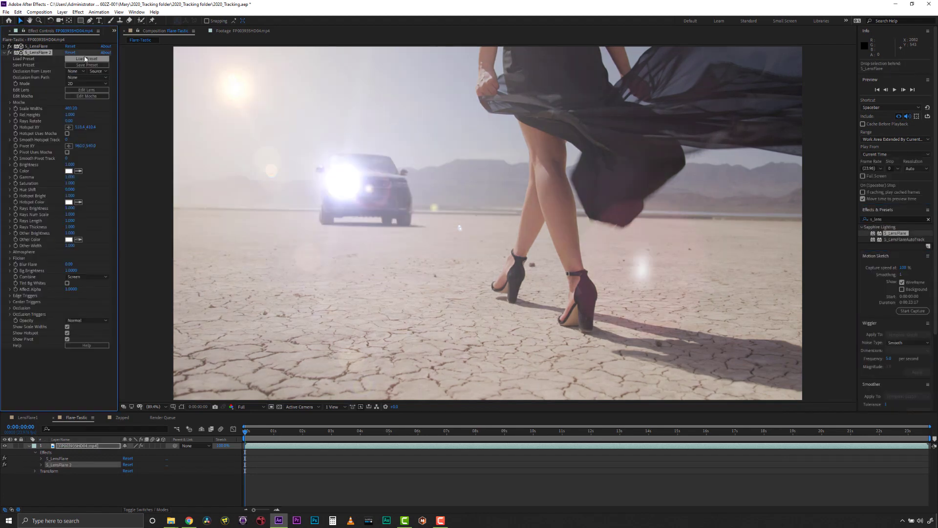
pyautogui.click(92, 97)
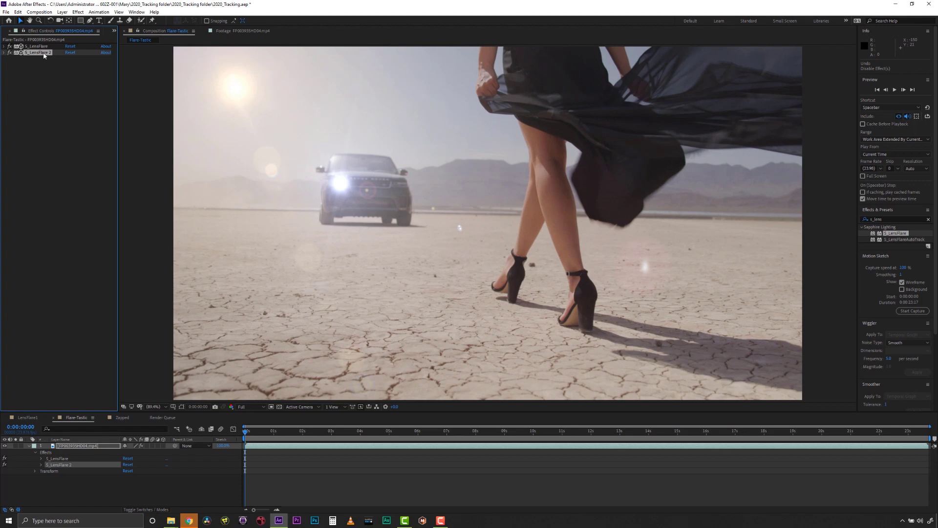
pyautogui.click(86, 96)
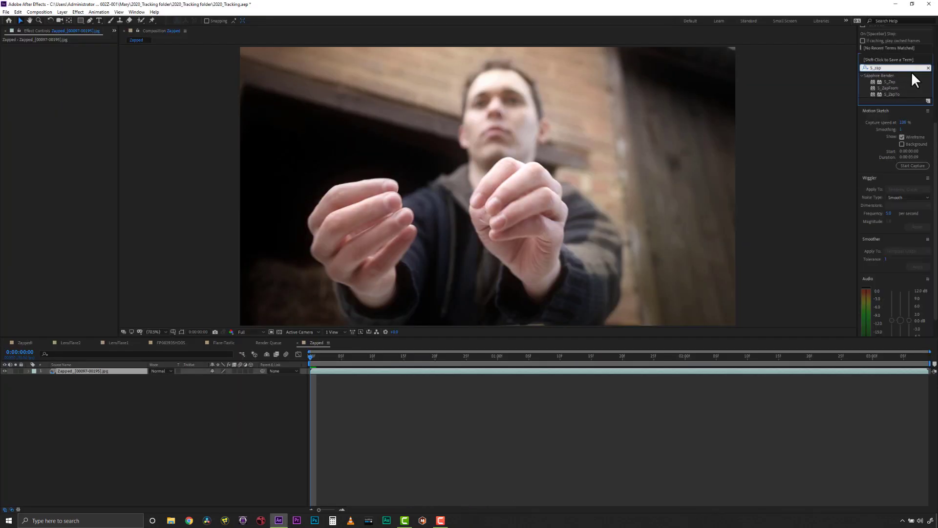
# - Apply the S_Zap effect to the Zapped image sequence layer in the Zapped composition
pyautogui.moveTo(889, 81); pyautogui.dragTo(98, 371)
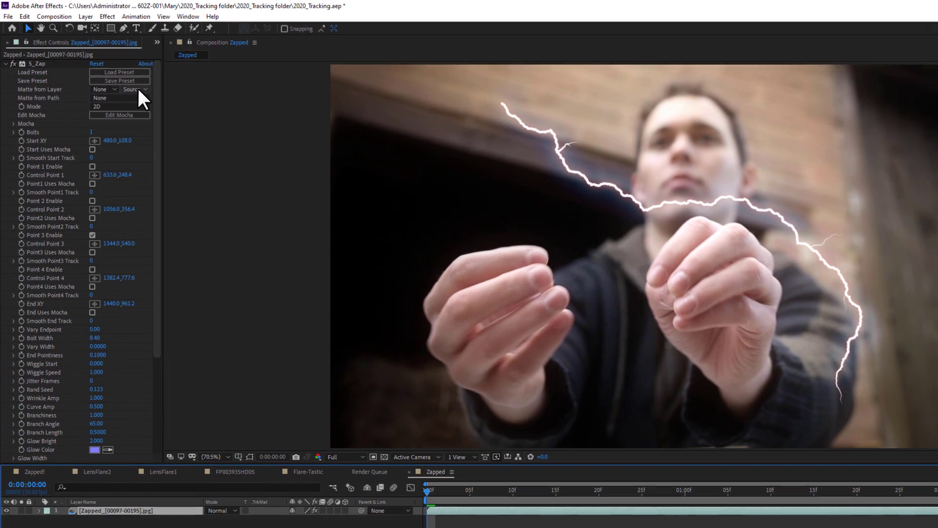
# - Browse the S_Zap presets, previewing looks such as Windsock Flame and Static Ball Explosion, and load the Ataxia Allure preset
pyautogui.click(122, 74)
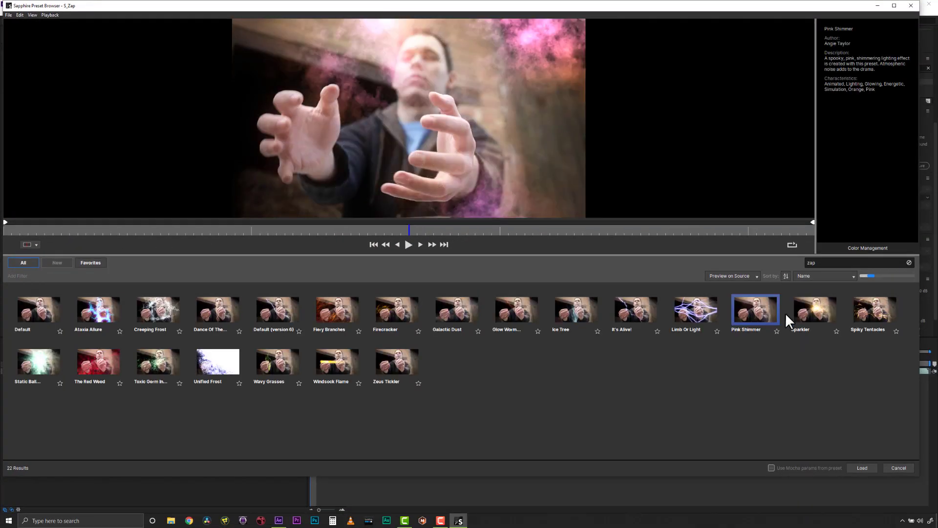
pyautogui.click(858, 315)
pyautogui.click(370, 379)
pyautogui.click(336, 360)
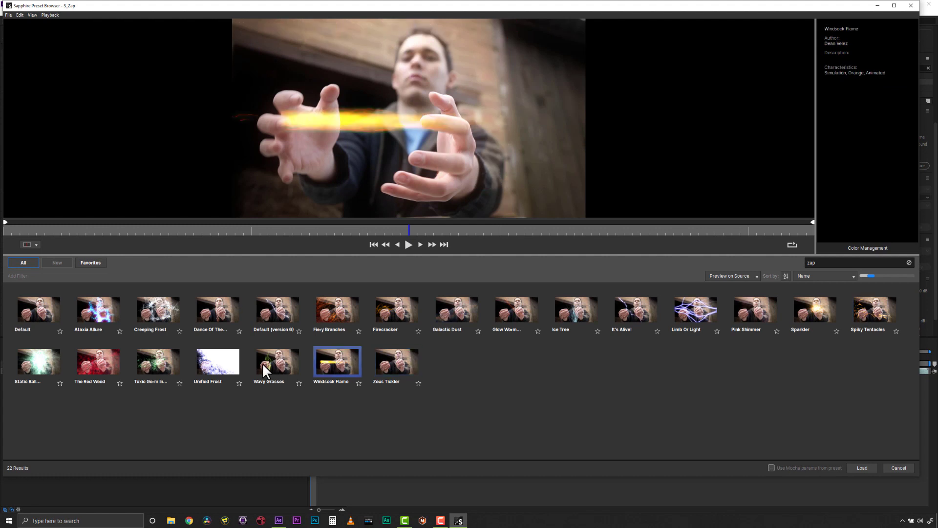
pyautogui.click(261, 362)
pyautogui.click(219, 367)
pyautogui.click(162, 361)
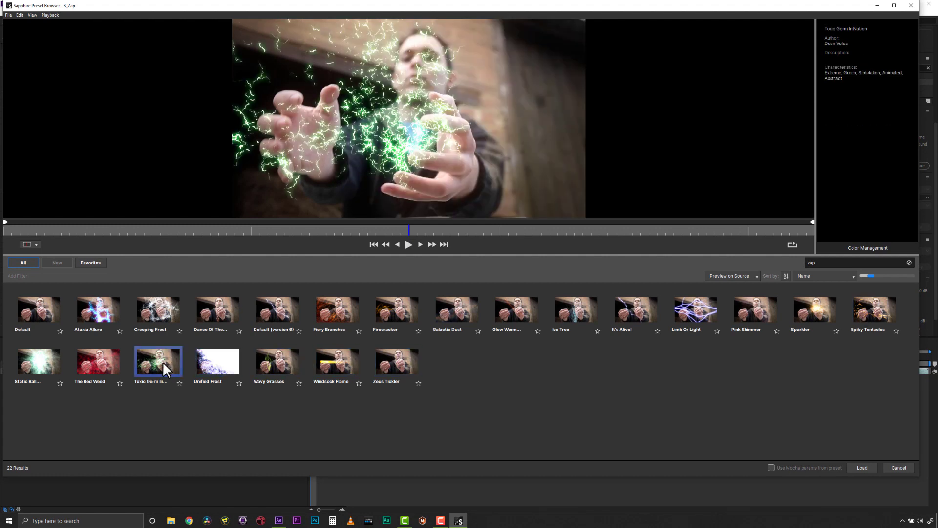
pyautogui.click(84, 363)
pyautogui.click(43, 359)
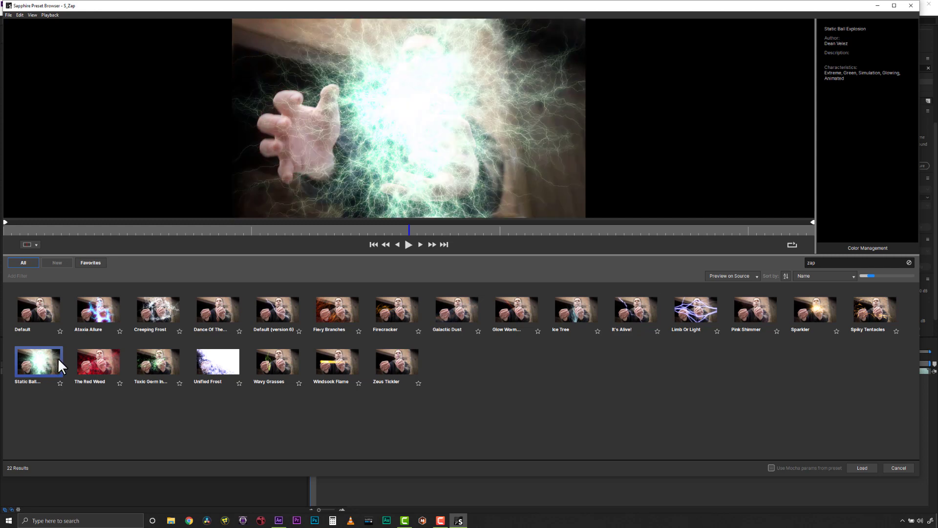
pyautogui.click(159, 309)
pyautogui.click(106, 314)
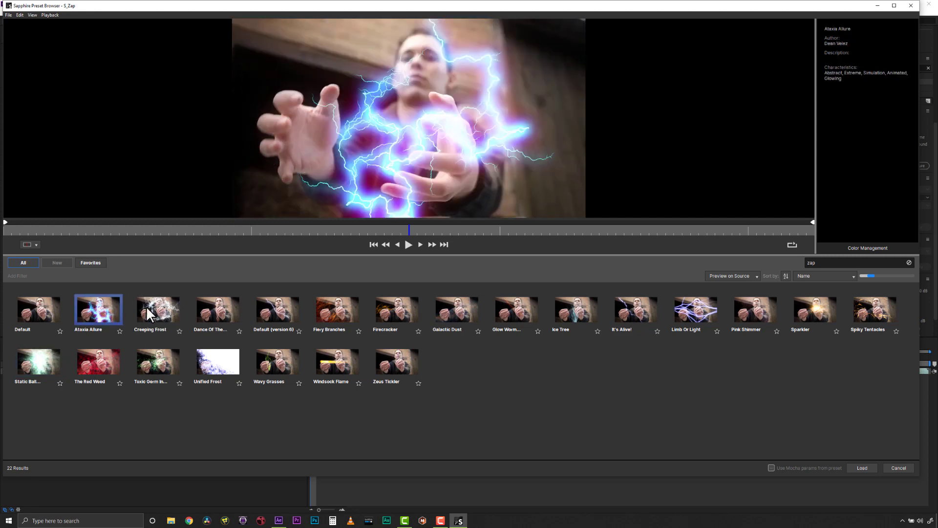
pyautogui.click(862, 468)
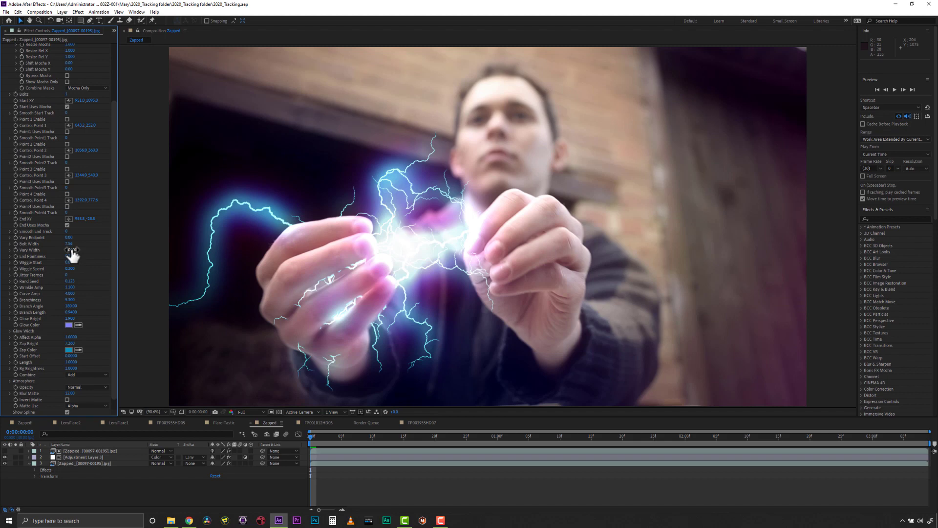
# - Set the zap's Vary Endpoint to 230, Branchiness to 10.9, Curve Amp to 4.59 and Wrinkle Amp to 0
pyautogui.moveTo(69, 238); pyautogui.dragTo(79, 238)
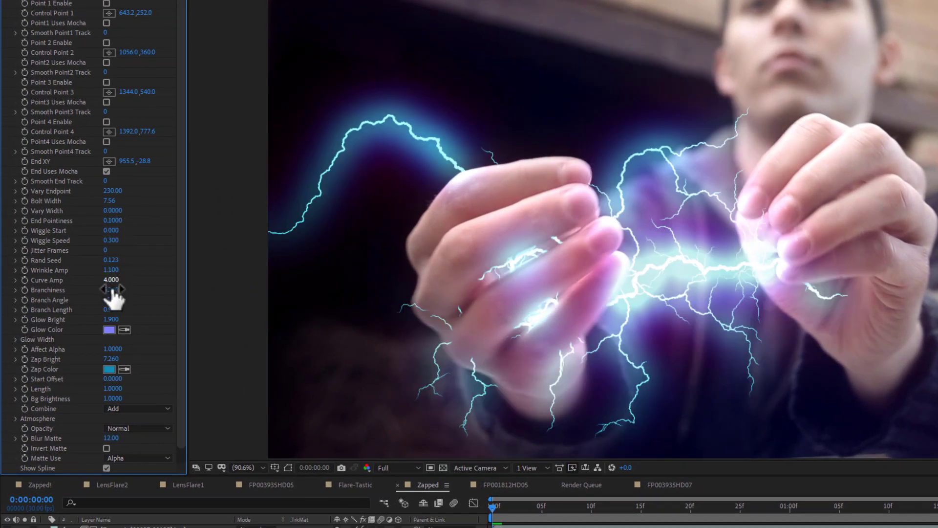
pyautogui.moveTo(144, 289); pyautogui.dragTo(145, 290)
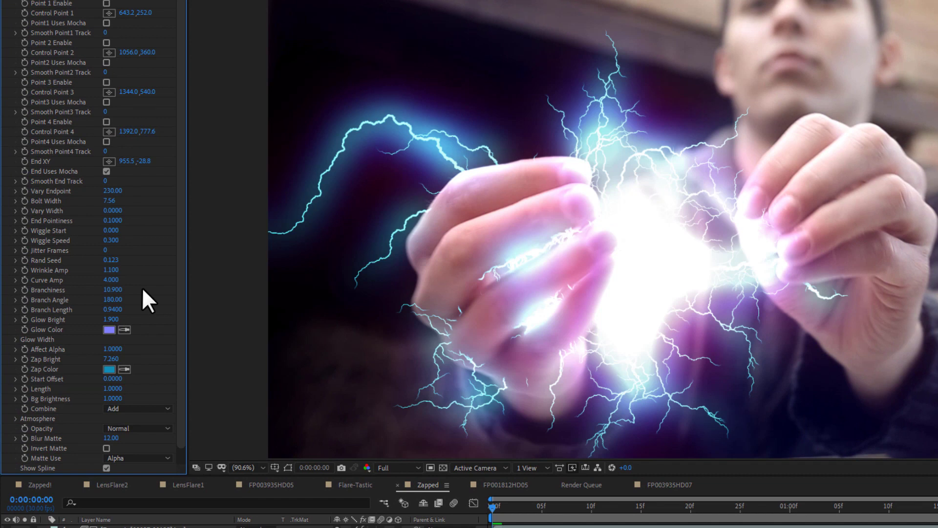
pyautogui.moveTo(113, 280)
pyautogui.mouseDown()
pyautogui.moveTo(142, 274)
pyautogui.moveTo(122, 280)
pyautogui.mouseUp()
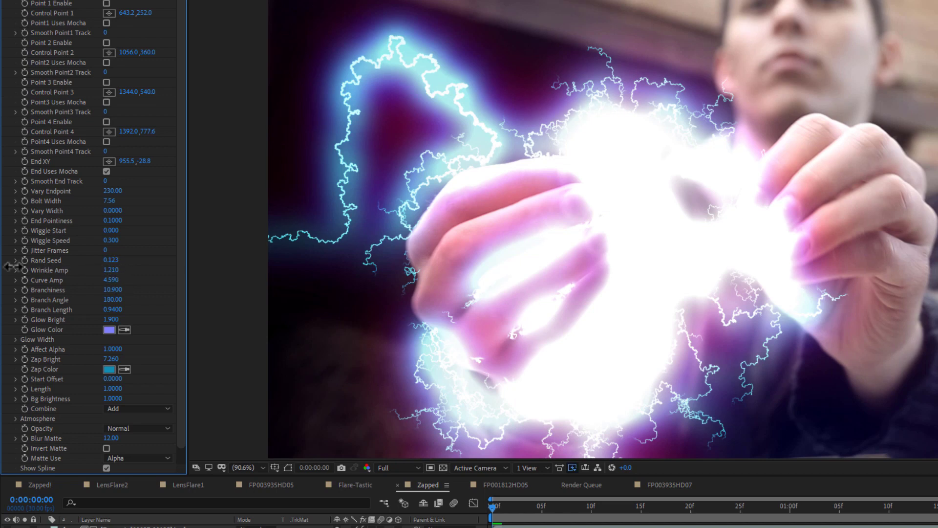
pyautogui.click(113, 271)
pyautogui.write('0')
pyautogui.press('Return')
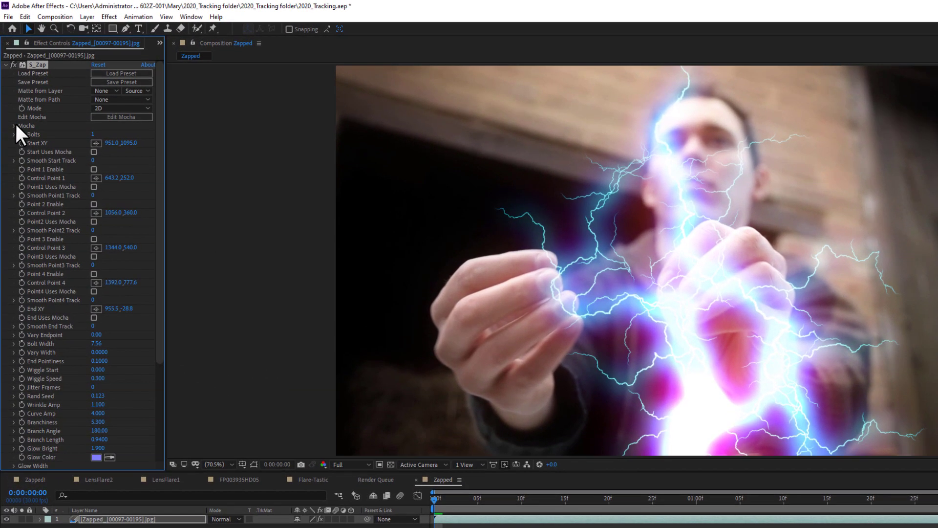
# - Open the Mocha editor for S_Zap and delete the four ControlPoint layers, keeping only End and Start
pyautogui.click(14, 125)
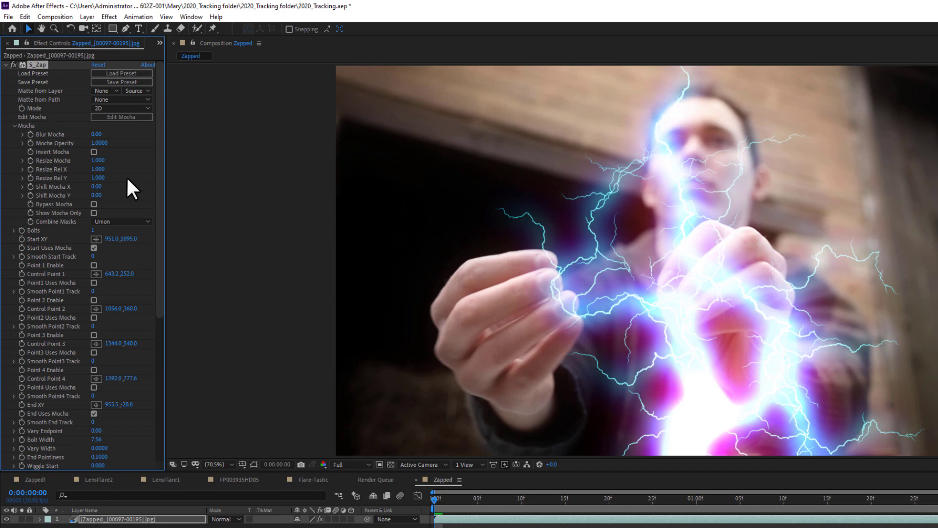
pyautogui.click(122, 116)
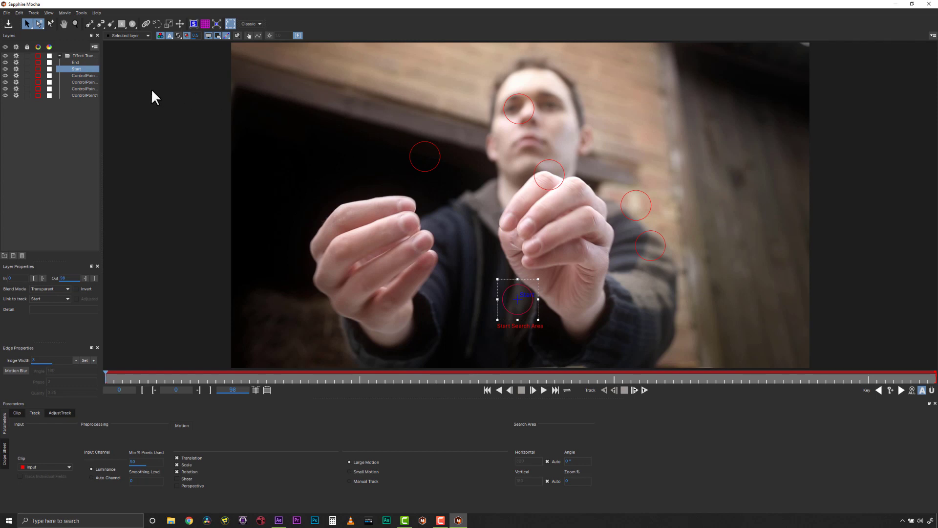
pyautogui.click(87, 76)
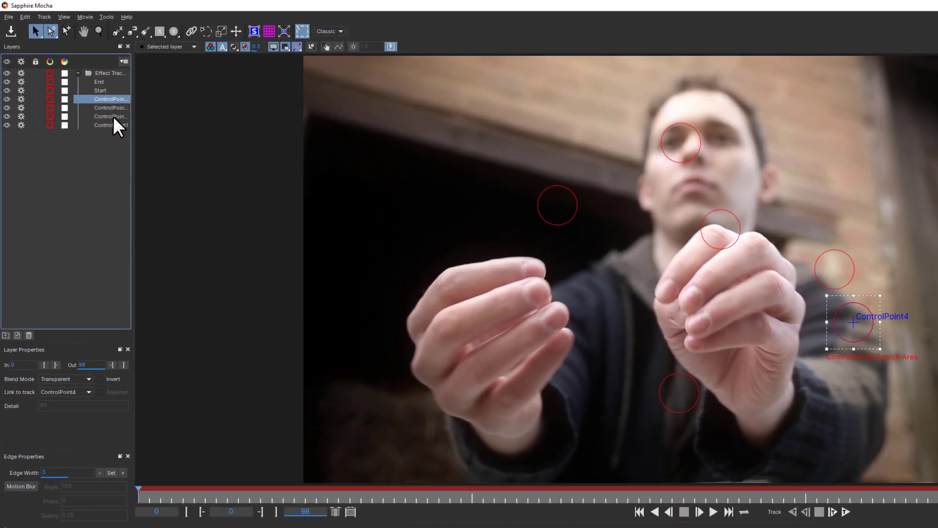
pyautogui.keyDown('shift'); pyautogui.click(87, 93); pyautogui.keyUp('shift')
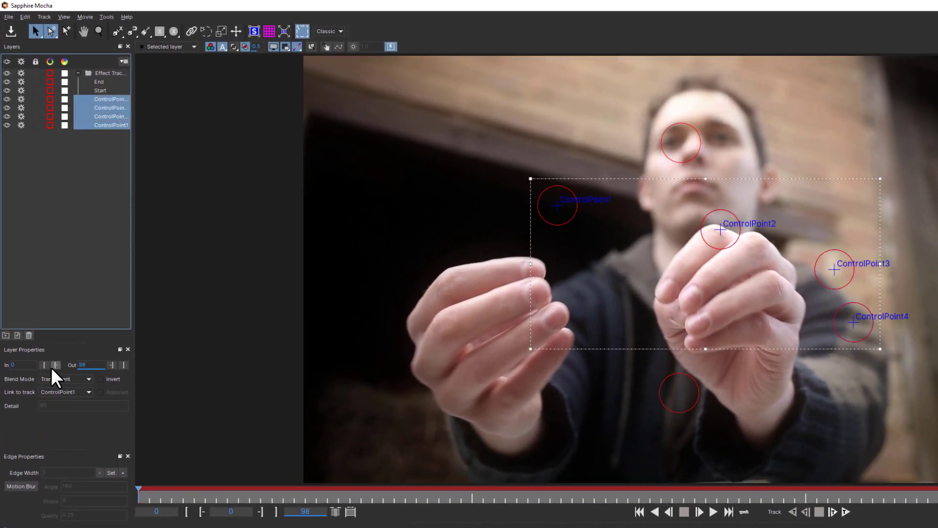
pyautogui.click(28, 336)
# - Enlarge the End tracking shape and place it around the hand on the right of the footage
pyautogui.click(101, 81)
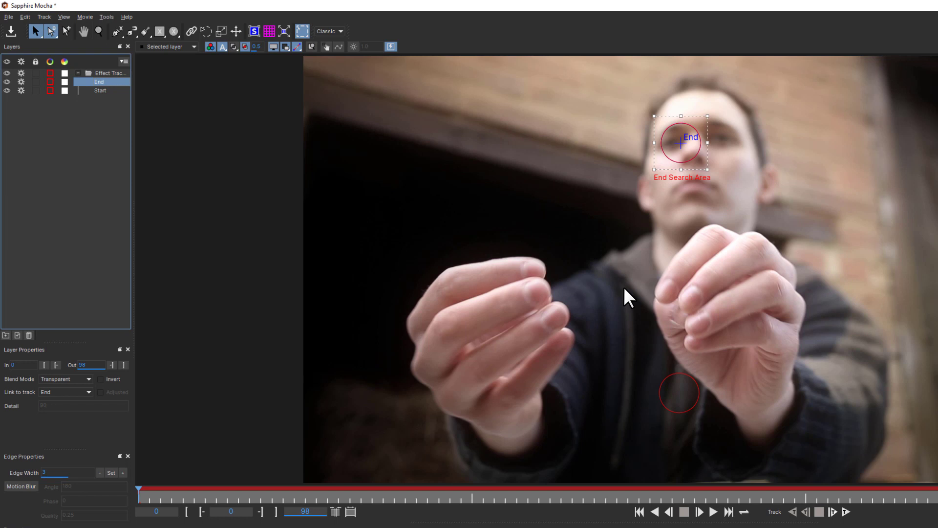
pyautogui.moveTo(599, 105); pyautogui.dragTo(720, 186)
pyautogui.click(691, 164)
pyautogui.moveTo(694, 158); pyautogui.dragTo(837, 417)
pyautogui.moveTo(756, 251); pyautogui.dragTo(722, 224)
pyautogui.moveTo(682, 155); pyautogui.dragTo(735, 277)
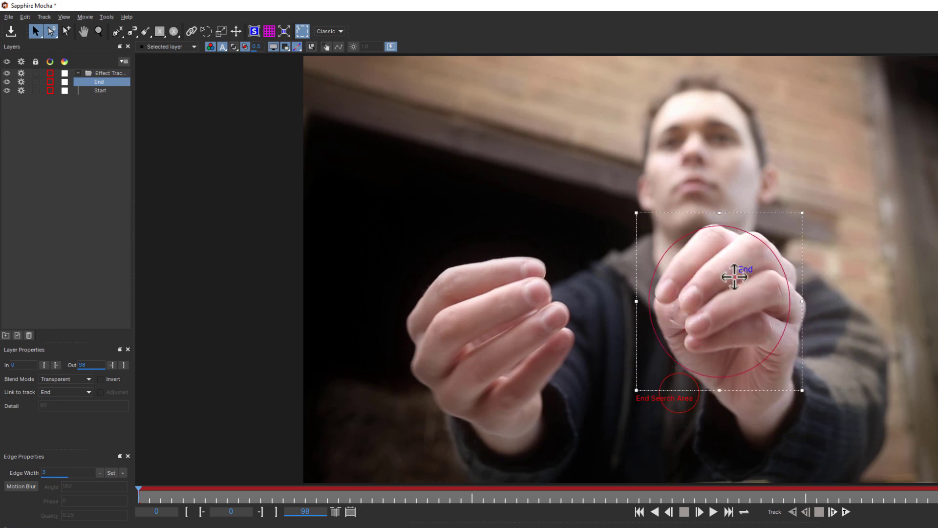
# - Enlarge the Start tracking shape and place it around the hand on the left of the footage
pyautogui.click(682, 407)
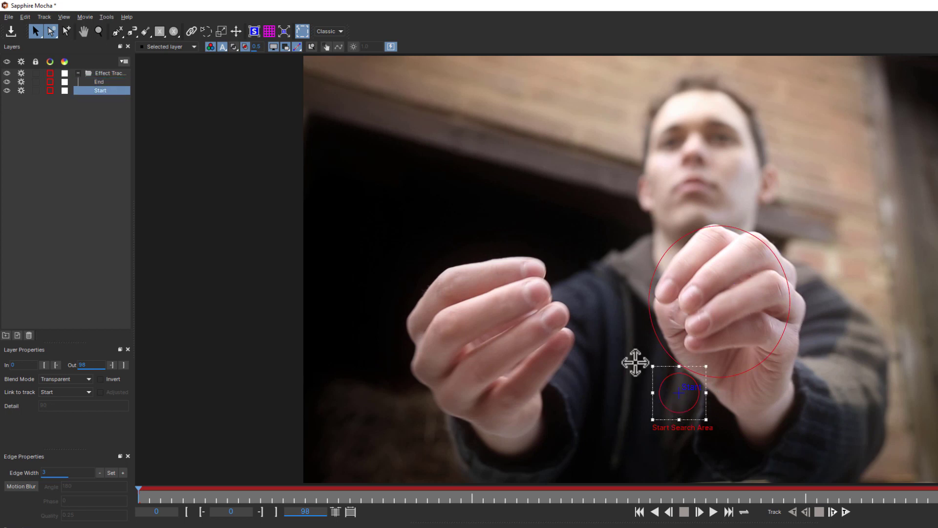
pyautogui.click(708, 409)
pyautogui.click(660, 389)
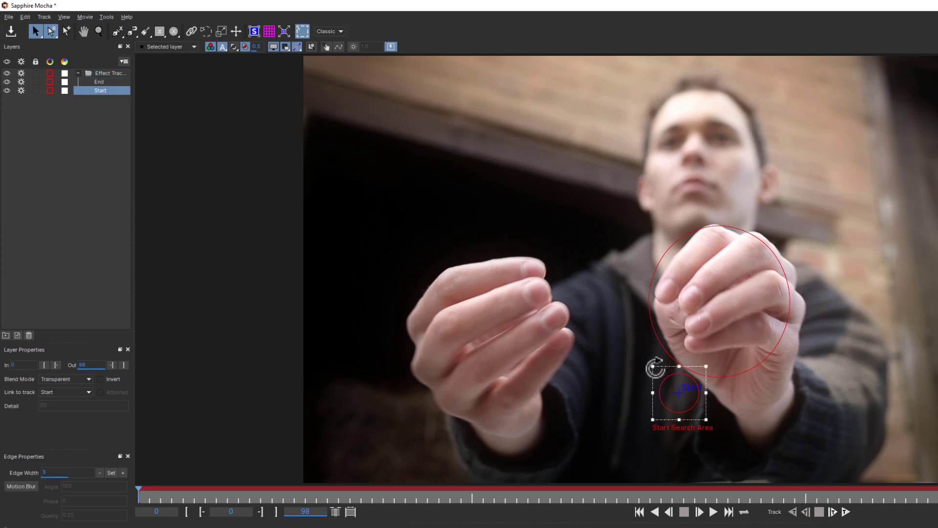
pyautogui.moveTo(618, 322); pyautogui.dragTo(538, 252)
pyautogui.moveTo(607, 264); pyautogui.dragTo(479, 260)
pyautogui.moveTo(685, 393); pyautogui.dragTo(481, 342)
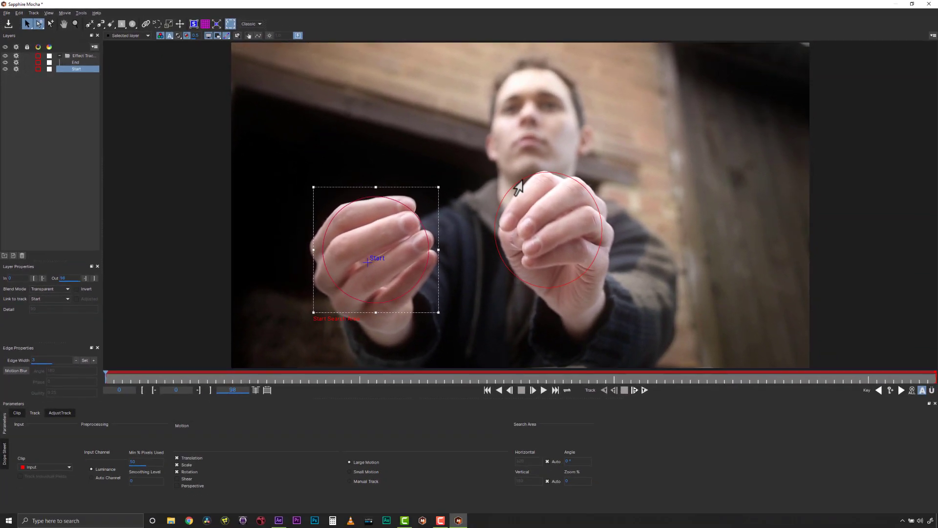
# - Set the Start and End layers to track translation only, with Min % Pixels Used at 100
pyautogui.click(545, 191)
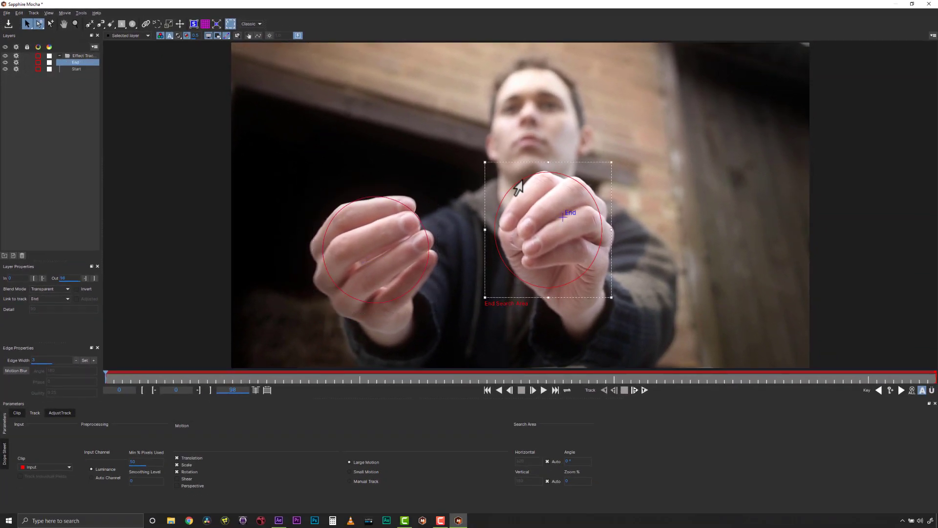
pyautogui.click(371, 201)
pyautogui.click(513, 184)
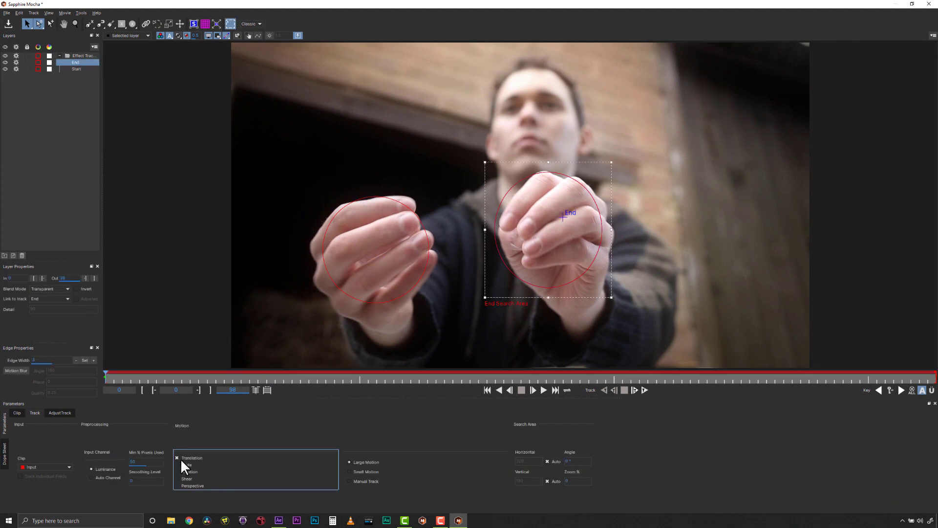
pyautogui.click(149, 459)
pyautogui.click(398, 201)
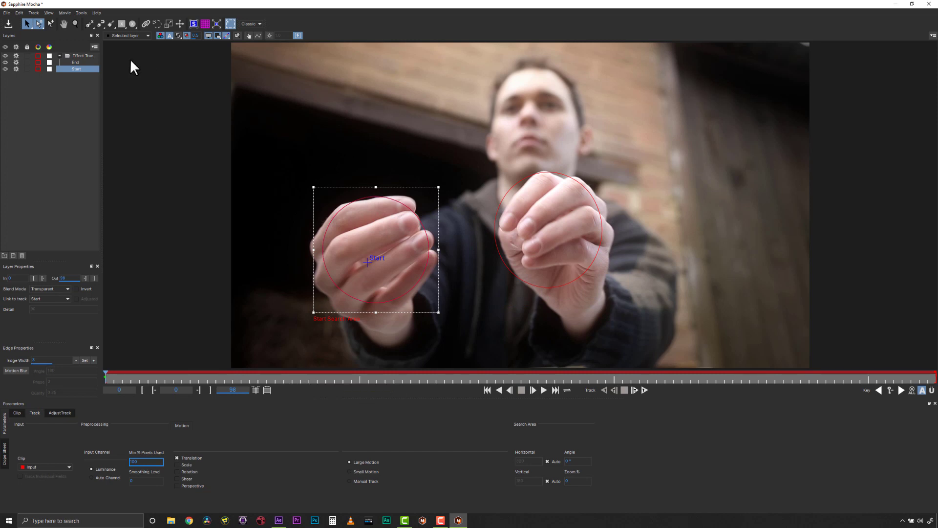
# - Track Start and End forward together to frame 13 and move the Start shape back over its hand
pyautogui.keyDown('shift'); pyautogui.click(77, 62); pyautogui.keyUp('shift')
pyautogui.click(644, 389)
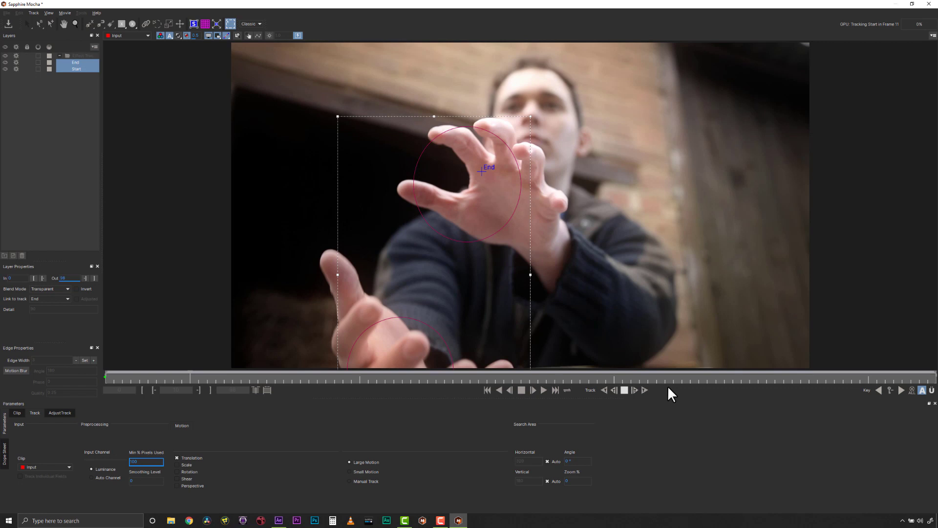
pyautogui.press('x')
pyautogui.moveTo(410, 344); pyautogui.dragTo(375, 211)
pyautogui.click(400, 310)
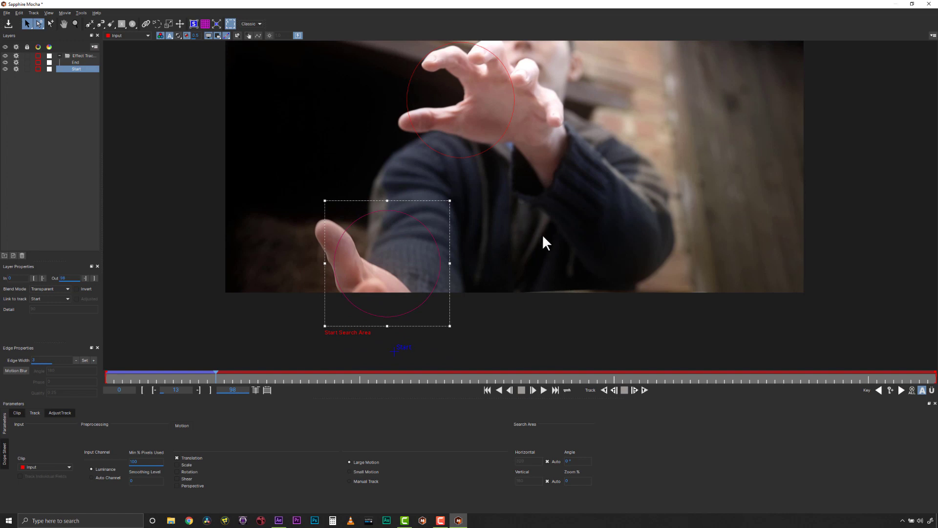
# - Continue tracking both layers forward, stop partway through the clip, and realign the Start and End shapes with the hands
pyautogui.keyDown('ctrl'); pyautogui.click(76, 62); pyautogui.keyUp('ctrl')
pyautogui.click(643, 390)
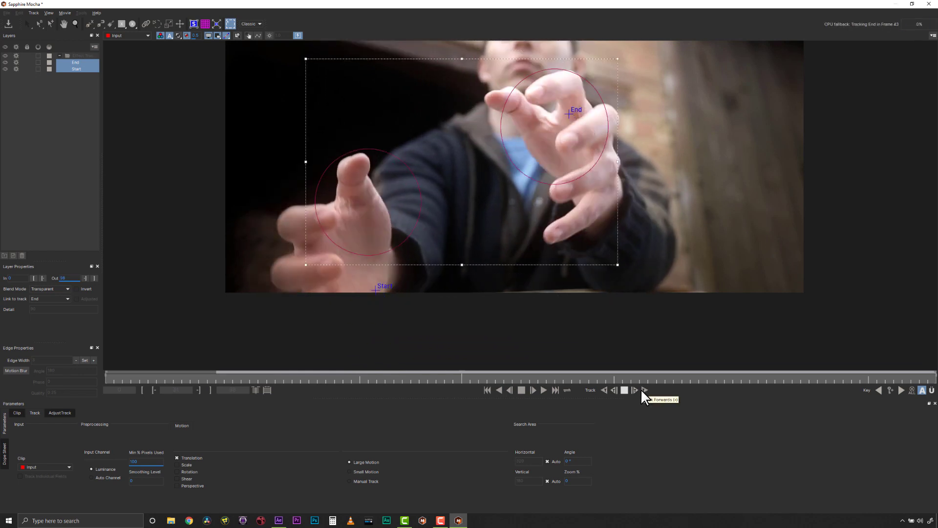
pyautogui.click(624, 389)
pyautogui.moveTo(404, 111); pyautogui.dragTo(380, 147)
pyautogui.click(552, 138)
pyautogui.moveTo(552, 137); pyautogui.dragTo(588, 121)
# - Track the Start and End layers forward through the remaining frames and scrub back through the clip
pyautogui.keyDown('shift'); pyautogui.click(77, 69); pyautogui.keyUp('shift')
pyautogui.click(641, 390)
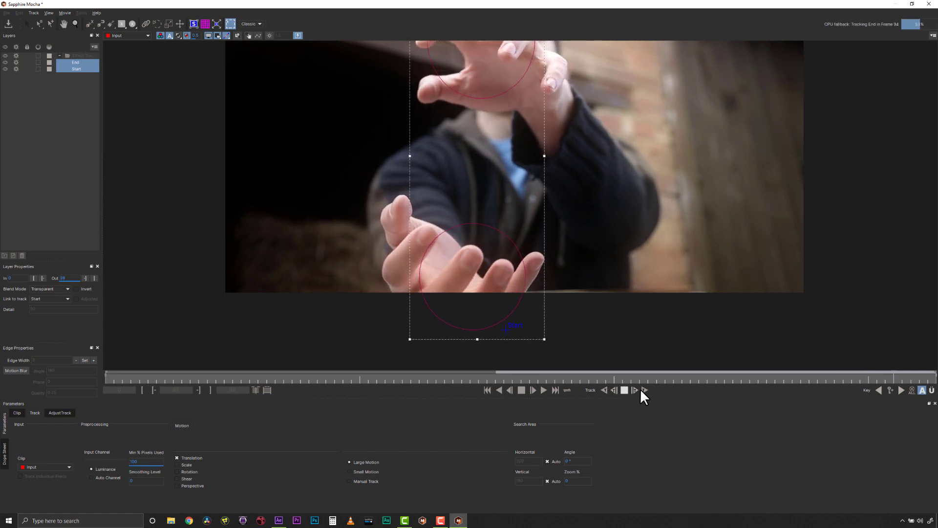
pyautogui.moveTo(883, 383); pyautogui.dragTo(157, 319)
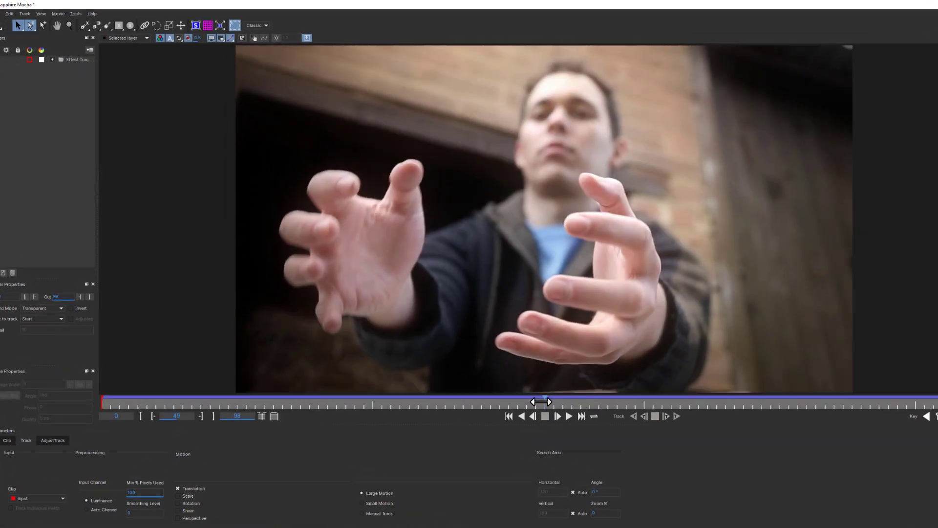
# - At frame 47, outline the middle and pointer fingers of the hand on the right with separate magnetic splines
pyautogui.moveTo(541, 401); pyautogui.dragTo(517, 397)
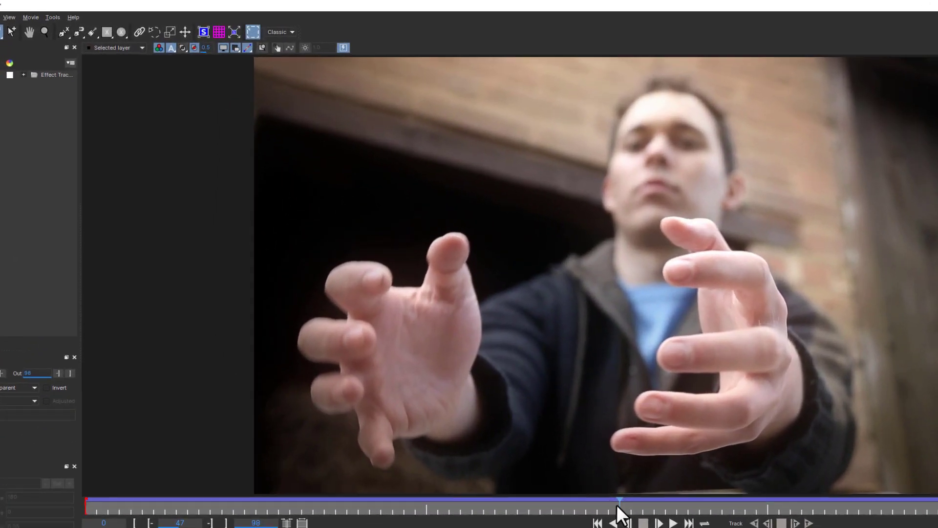
pyautogui.click(96, 25)
pyautogui.click(641, 259)
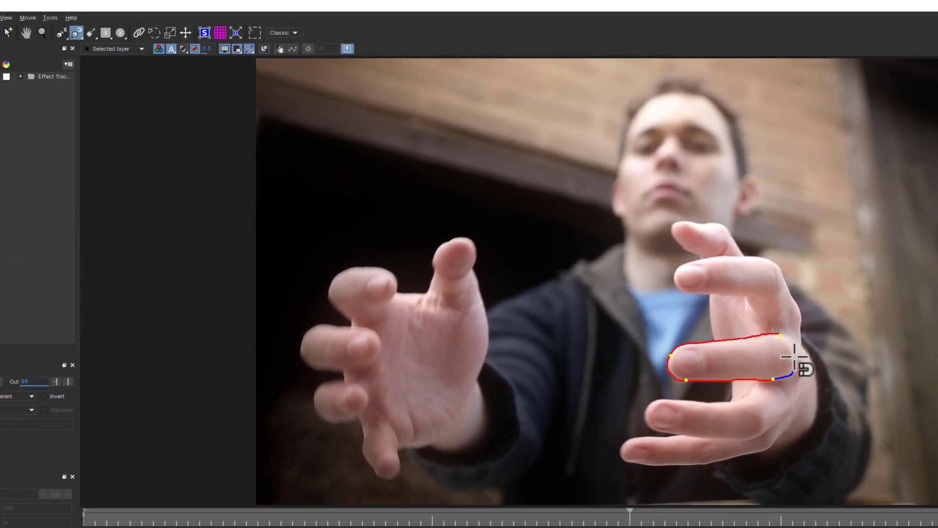
pyautogui.click(780, 334)
pyautogui.click(777, 264)
pyautogui.click(776, 267)
pyautogui.hotkey('ctrl', 'm')
# - Outline the ring and pinky fingers of the hand on the right with separate magnetic splines
pyautogui.click(649, 403)
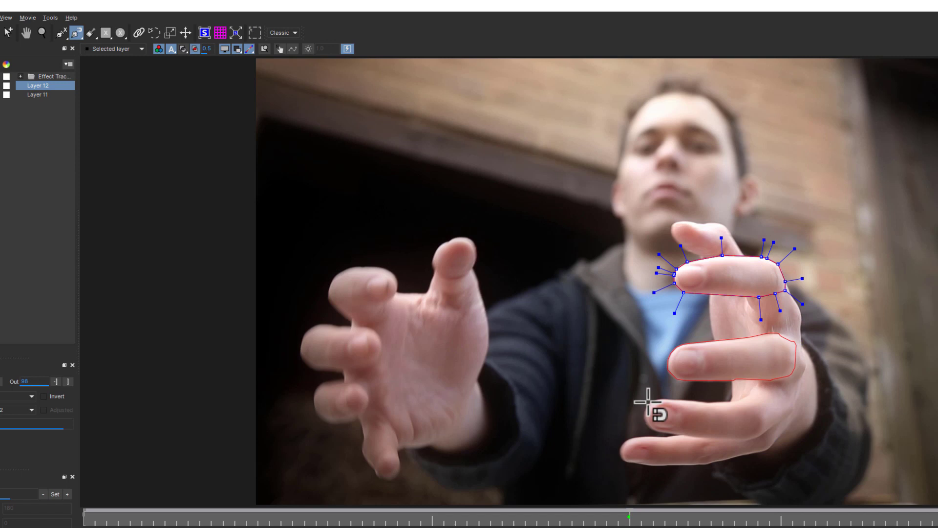
pyautogui.click(648, 405)
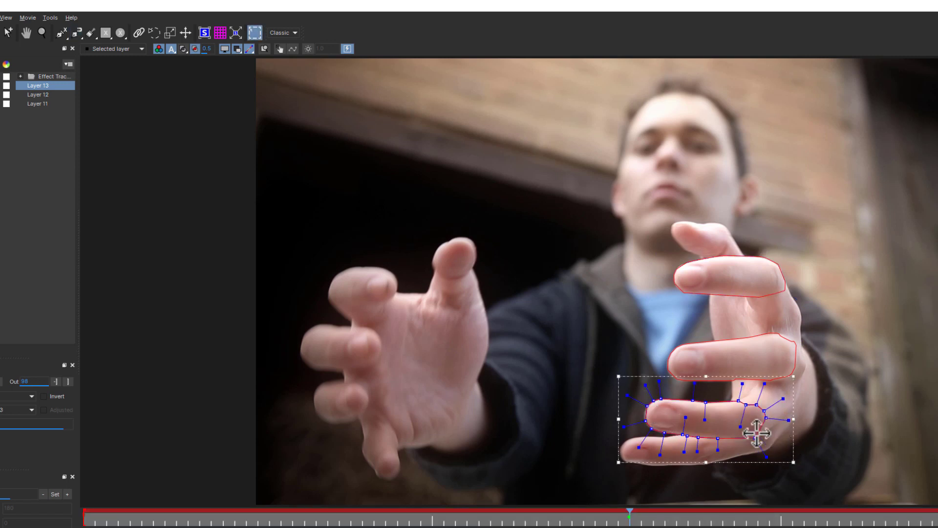
pyautogui.click(77, 33)
pyautogui.click(720, 427)
pyautogui.click(720, 427)
pyautogui.click(775, 356)
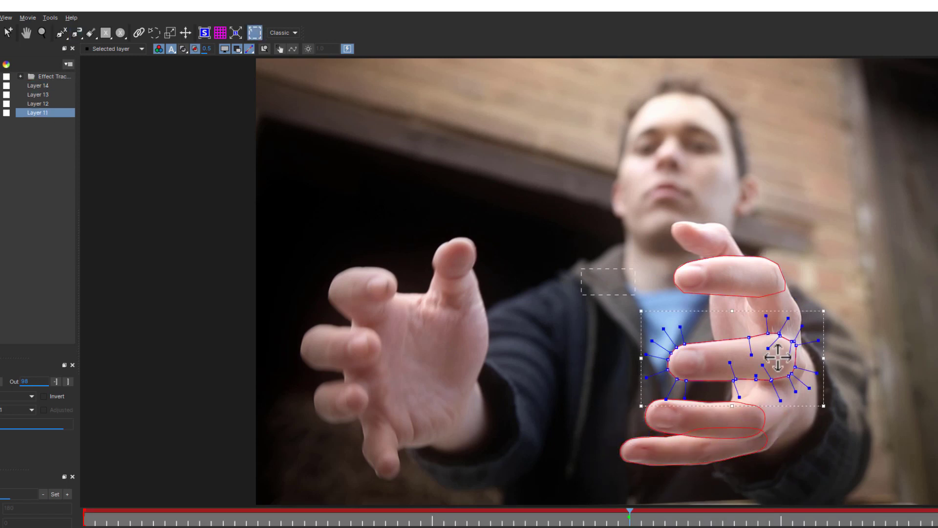
pyautogui.moveTo(548, 169); pyautogui.dragTo(915, 332)
# - Rename the four new finger layers, from the newest to the oldest, as right pinky, right ring, rint pointer and right middle
pyautogui.doubleClick(39, 87)
pyautogui.write('right pinky')
pyautogui.doubleClick(39, 95)
pyautogui.write('right ring')
pyautogui.doubleClick(40, 104)
pyautogui.write('rint pointer')
pyautogui.doubleClick(40, 112)
pyautogui.write('right middle')
# - Outline the pointer and middle fingers of the hand on the left with separate magnetic splines
pyautogui.click(77, 33)
pyautogui.click(383, 269)
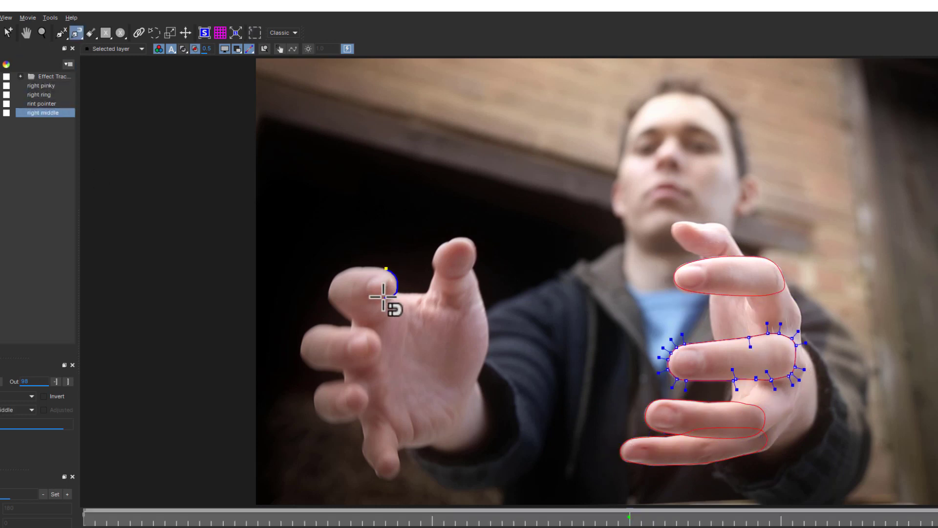
pyautogui.click(383, 269)
pyautogui.click(76, 32)
pyautogui.click(313, 324)
pyautogui.click(313, 324)
# - Outline the ring and pinky fingers of the hand on the left with separate magnetic splines
pyautogui.click(77, 33)
pyautogui.click(323, 383)
pyautogui.click(323, 383)
pyautogui.click(77, 33)
pyautogui.click(388, 428)
pyautogui.click(389, 428)
pyautogui.click(346, 371)
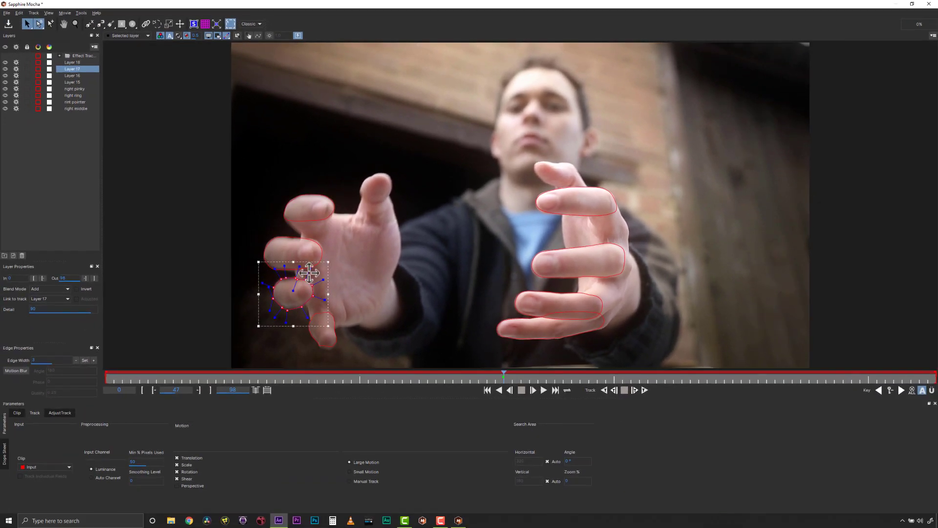
pyautogui.click(383, 466)
pyautogui.click(329, 223)
# - Rename the four new layers of the hand on the left as left pointer, left middle, left ring and left pinky
pyautogui.doubleClick(77, 82)
pyautogui.write('left pointer')
pyautogui.doubleClick(72, 75)
pyautogui.write('left middle')
pyautogui.doubleClick(74, 69)
pyautogui.write('left ring')
pyautogui.doubleClick(74, 62)
pyautogui.write('left pinky')
# - Select the finger layers and track them backwards and forwards from frame 47
pyautogui.click(271, 303)
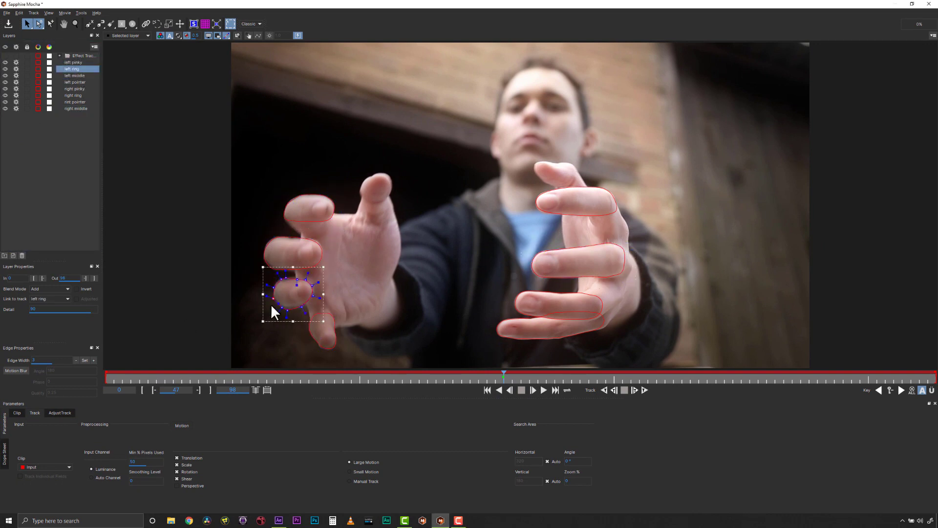
pyautogui.click(73, 62)
pyautogui.keyDown('shift'); pyautogui.click(70, 108); pyautogui.keyUp('shift')
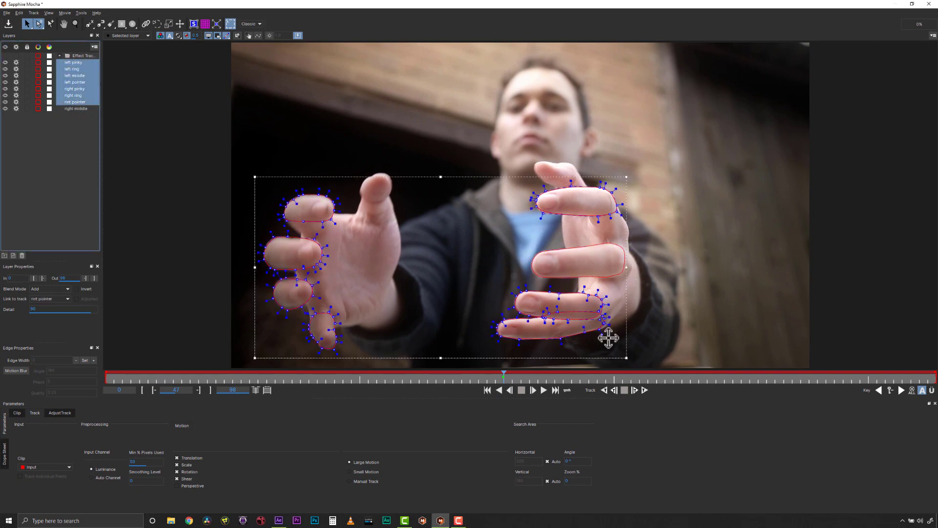
pyautogui.click(603, 389)
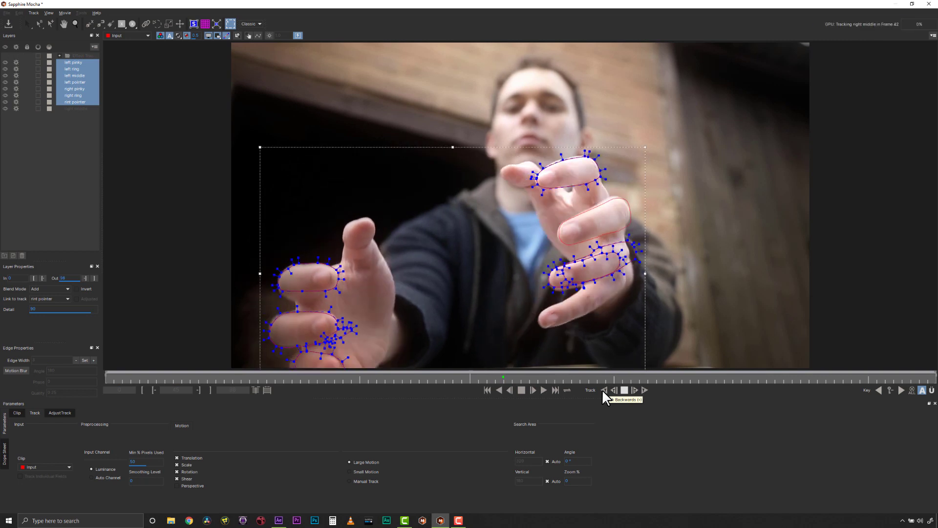
pyautogui.click(624, 390)
pyautogui.moveTo(447, 375); pyautogui.dragTo(506, 378)
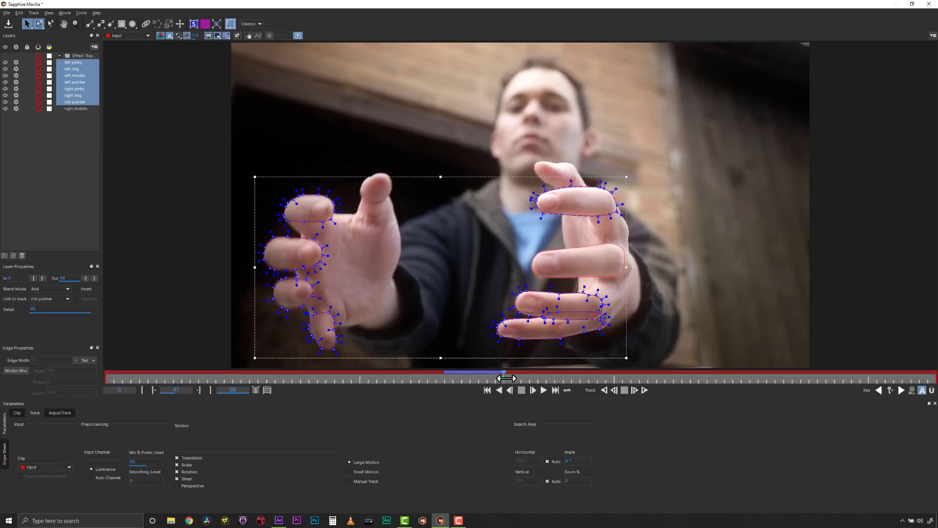
pyautogui.click(641, 390)
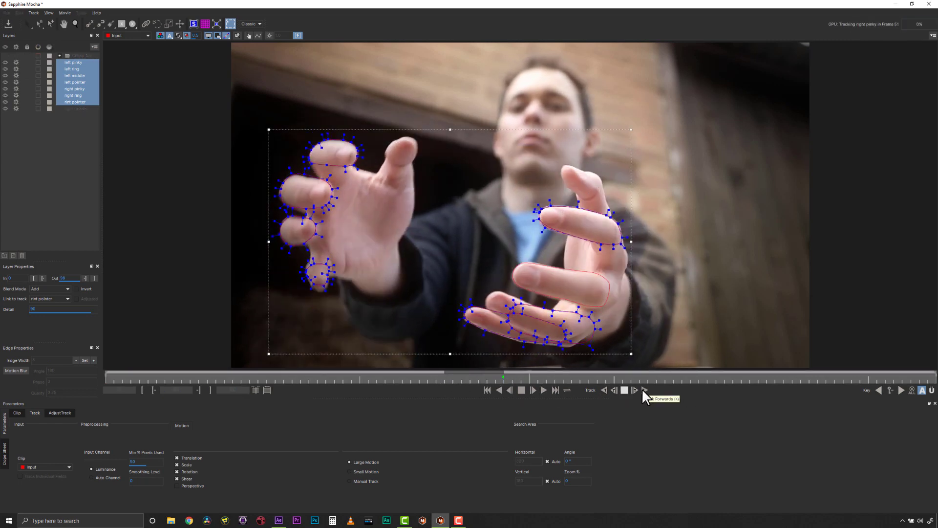
# - Reshape the left pinky spline to fit the fingertip at frame 51
pyautogui.click(461, 265)
pyautogui.click(317, 255)
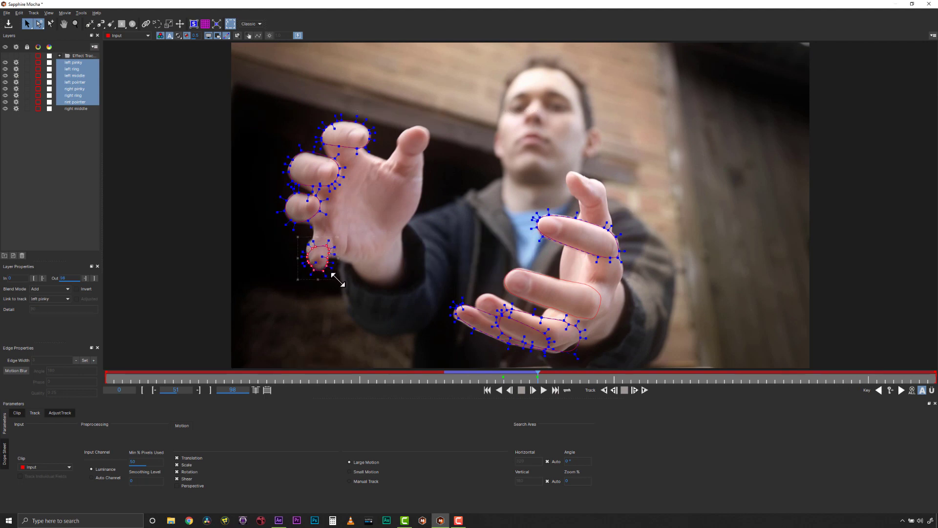
pyautogui.moveTo(299, 237); pyautogui.dragTo(294, 224)
pyautogui.click(362, 256)
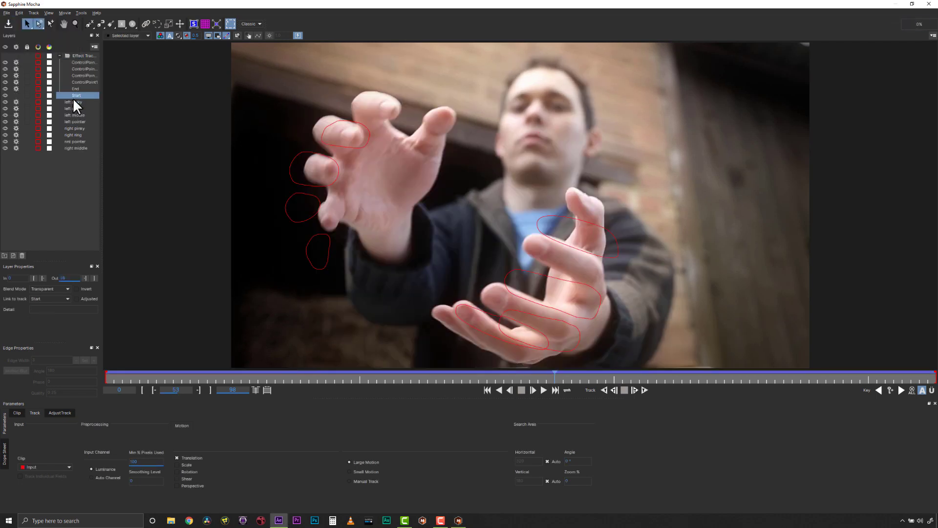
pyautogui.click(72, 102)
pyautogui.click(537, 379)
pyautogui.moveTo(324, 250); pyautogui.dragTo(325, 251)
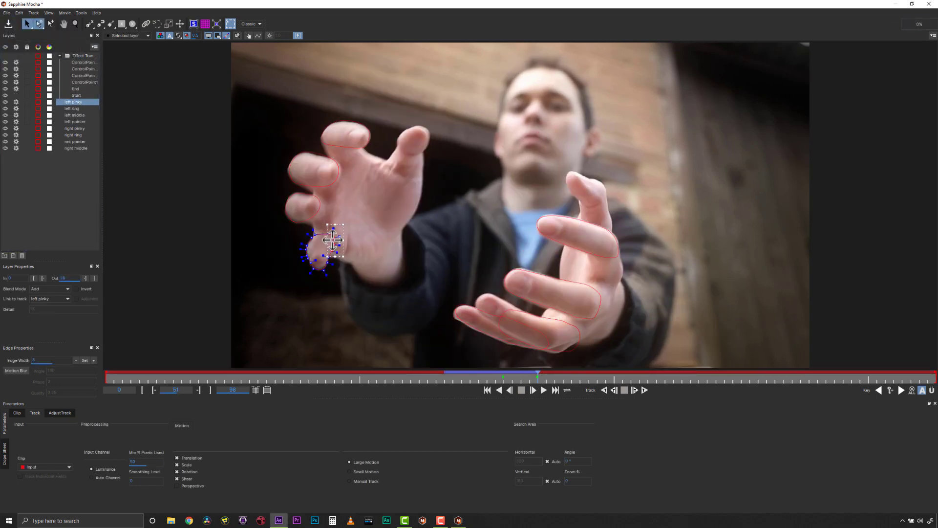
# - Collapse the effect tracks group and fit the right pinky spline to the finger at frame 90
pyautogui.click(59, 55)
pyautogui.click(504, 305)
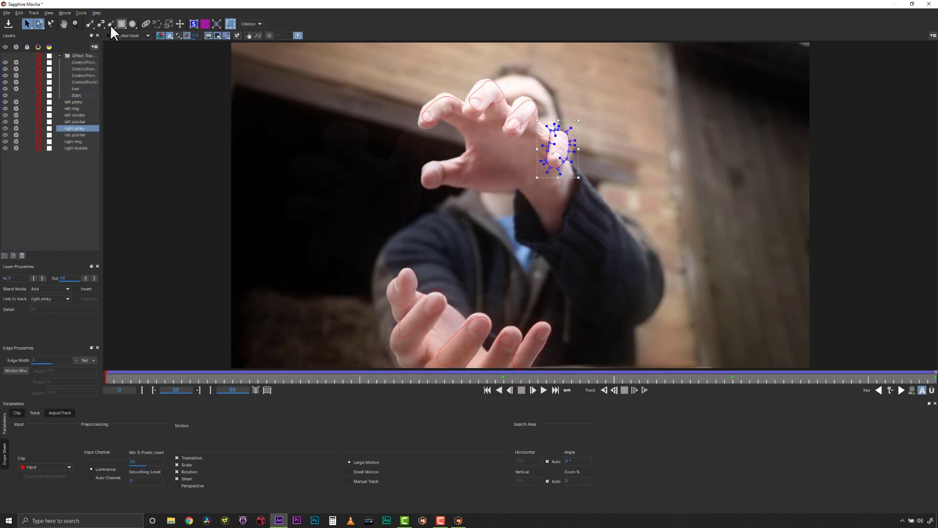
pyautogui.moveTo(523, 108); pyautogui.dragTo(546, 169)
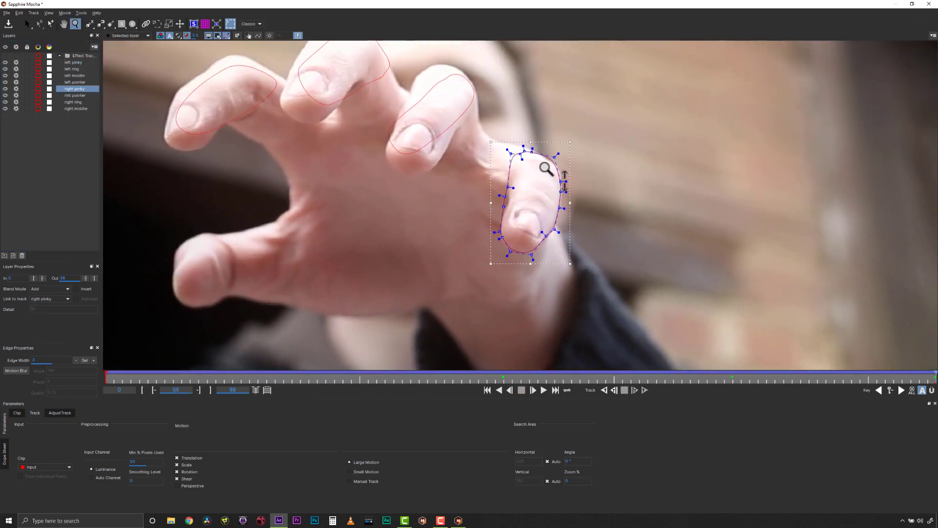
pyautogui.moveTo(911, 379); pyautogui.dragTo(865, 377)
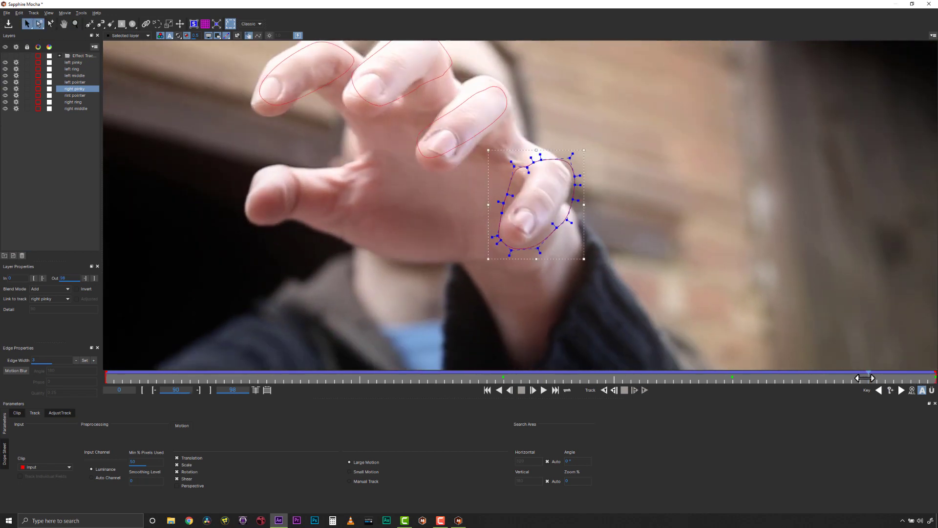
pyautogui.moveTo(575, 211); pyautogui.dragTo(557, 218)
pyautogui.moveTo(509, 248); pyautogui.dragTo(512, 244)
# - Fit the right pinky spline's points around the fingertip at frame 83
pyautogui.moveTo(868, 375)
pyautogui.mouseDown()
pyautogui.moveTo(931, 377)
pyautogui.moveTo(809, 377)
pyautogui.mouseUp()
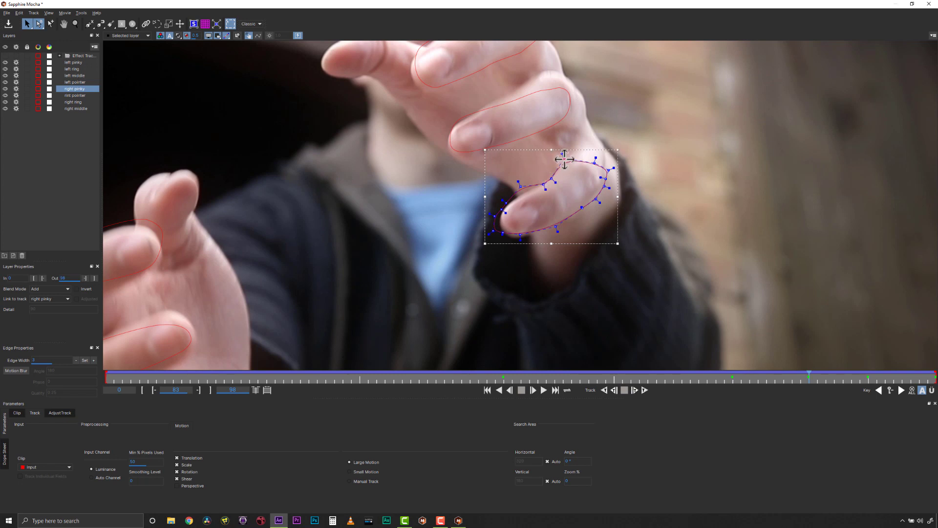
pyautogui.moveTo(506, 203); pyautogui.dragTo(509, 203)
pyautogui.moveTo(495, 215); pyautogui.dragTo(511, 239)
pyautogui.moveTo(493, 231); pyautogui.dragTo(501, 229)
pyautogui.moveTo(520, 235); pyautogui.dragTo(499, 217)
# - Refit the right pinky spline to the finger at frame 76 and at a frame just after it
pyautogui.moveTo(809, 377); pyautogui.dragTo(767, 381)
pyautogui.moveTo(479, 185); pyautogui.dragTo(566, 223)
pyautogui.moveTo(525, 191); pyautogui.dragTo(521, 189)
pyautogui.click(559, 191)
pyautogui.moveTo(579, 190); pyautogui.dragTo(635, 191)
pyautogui.moveTo(765, 375)
pyautogui.mouseDown()
pyautogui.moveTo(732, 376)
pyautogui.moveTo(750, 377)
pyautogui.mouseUp()
pyautogui.moveTo(591, 209); pyautogui.dragTo(630, 258)
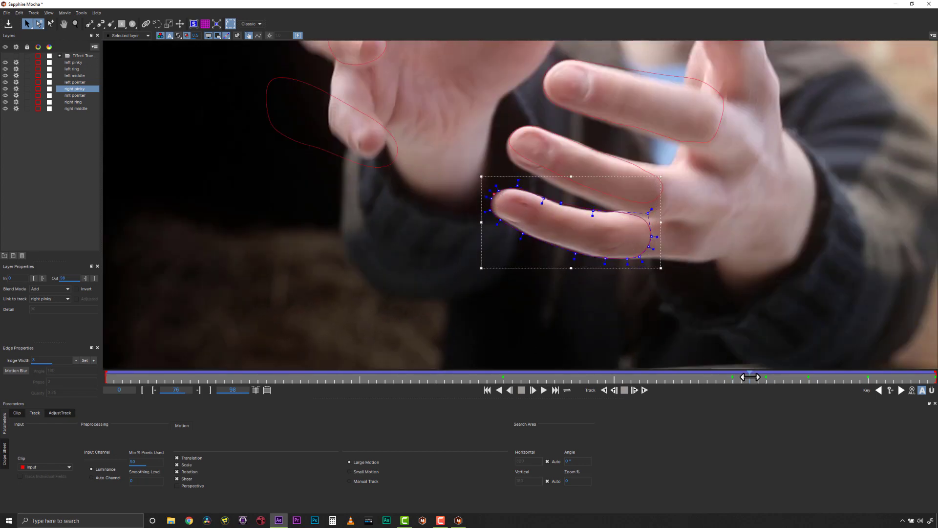
# - Refit the right pinky spline to the finger at frame 69 and at a frame shortly after it
pyautogui.moveTo(750, 377); pyautogui.dragTo(687, 376)
pyautogui.moveTo(576, 241); pyautogui.dragTo(536, 180)
pyautogui.moveTo(457, 124); pyautogui.dragTo(474, 107)
pyautogui.moveTo(516, 201); pyautogui.dragTo(593, 315)
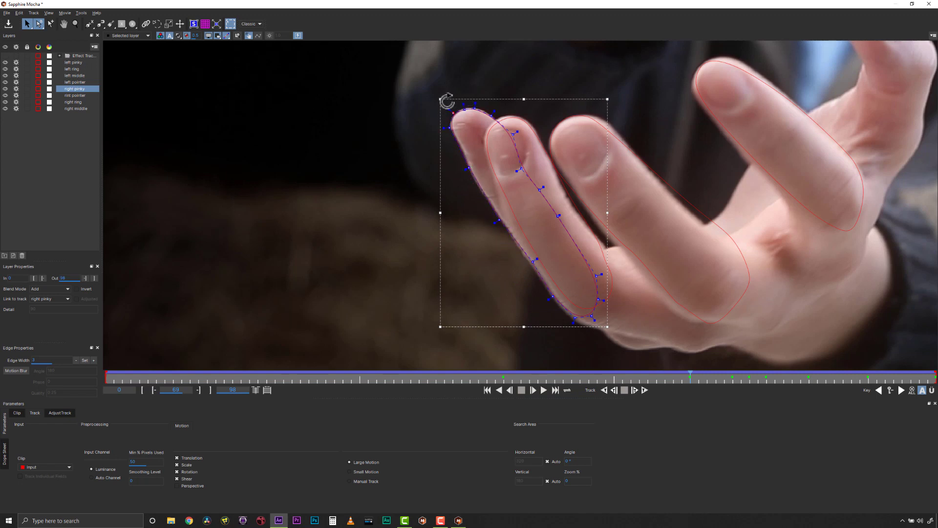
pyautogui.moveTo(689, 385); pyautogui.dragTo(725, 382)
pyautogui.moveTo(585, 159); pyautogui.dragTo(580, 163)
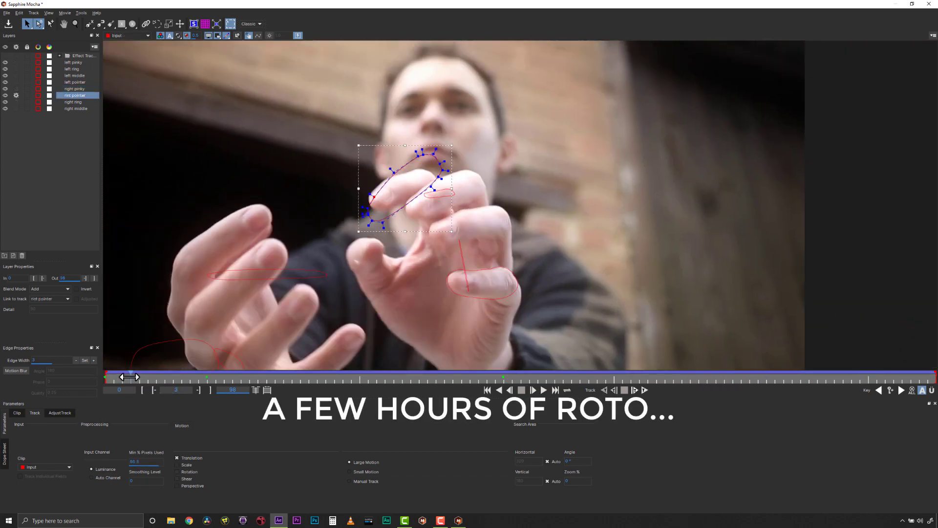
# - Adjust the rint pointer spline to follow the pointer finger at frame 3
pyautogui.moveTo(358, 235); pyautogui.dragTo(349, 221)
pyautogui.click(428, 186)
pyautogui.moveTo(312, 171); pyautogui.dragTo(370, 197)
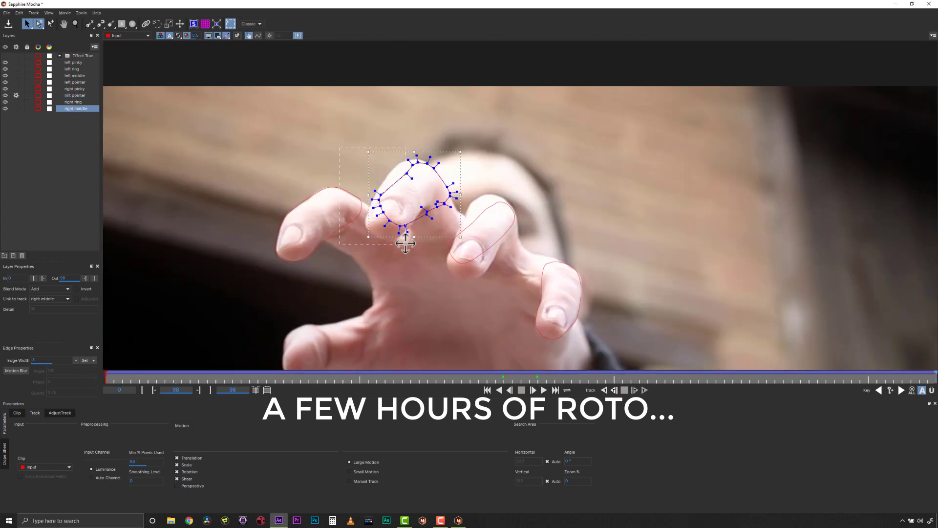
pyautogui.moveTo(405, 243); pyautogui.dragTo(436, 242)
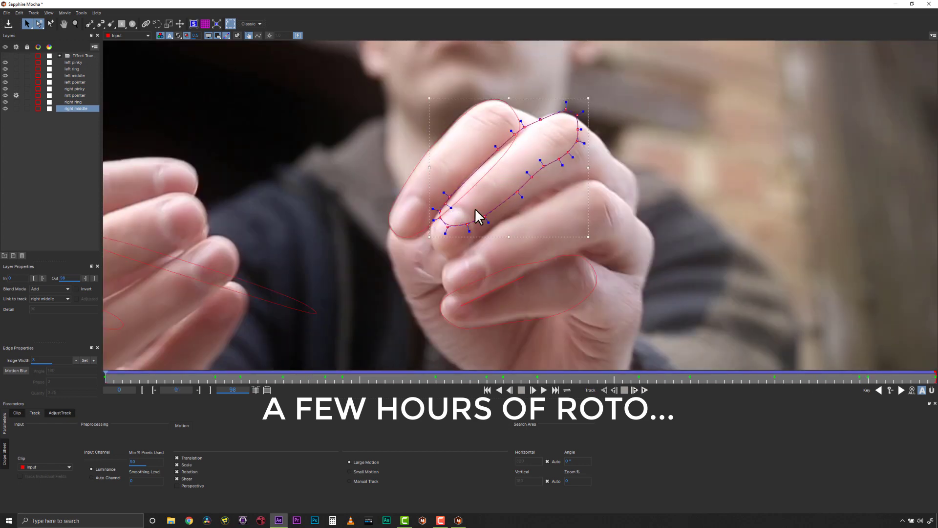
# - Fit the right middle spline around the middle finger at frame 0
pyautogui.moveTo(591, 182); pyautogui.dragTo(616, 318)
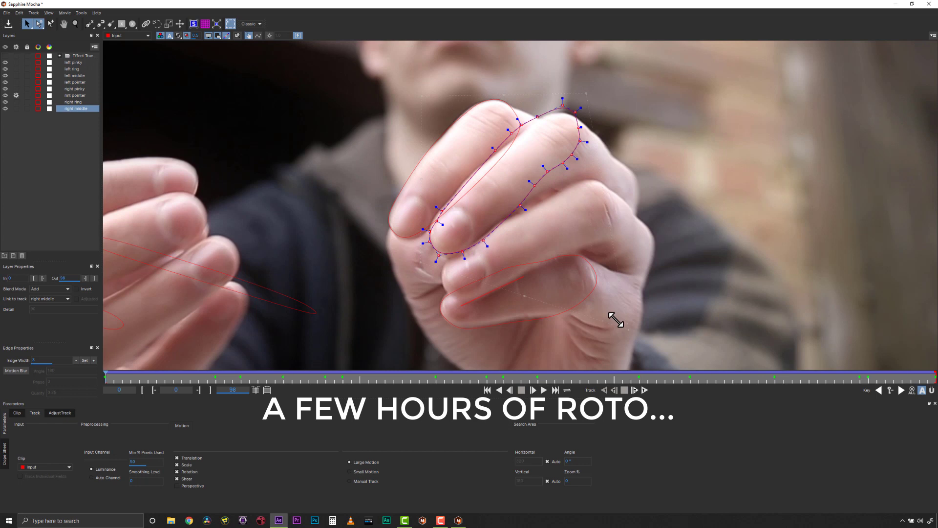
pyautogui.moveTo(494, 74); pyautogui.dragTo(593, 217)
pyautogui.moveTo(593, 154); pyautogui.dragTo(596, 162)
# - Fit the right ring spline around the ring finger at frame 0, and close Mocha to return to After Effects
pyautogui.moveTo(632, 214); pyautogui.dragTo(528, 159)
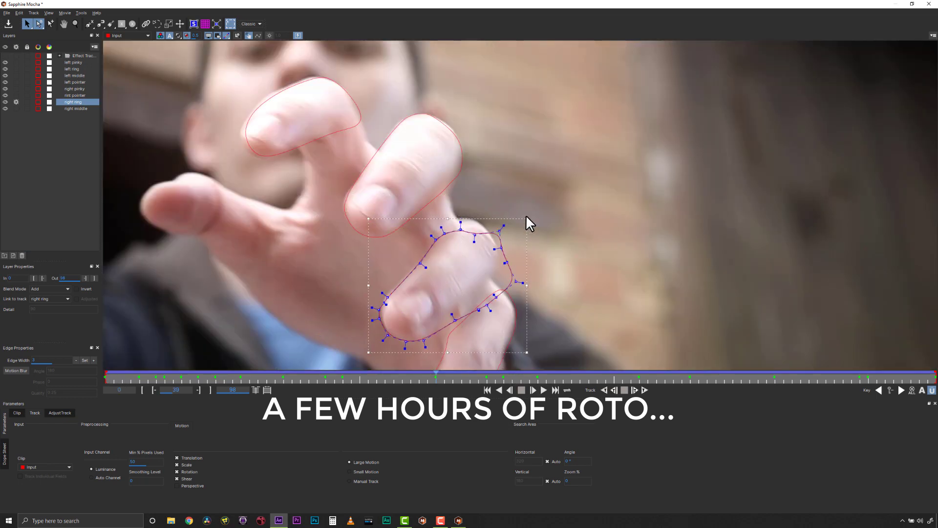
pyautogui.moveTo(526, 217); pyautogui.dragTo(509, 198)
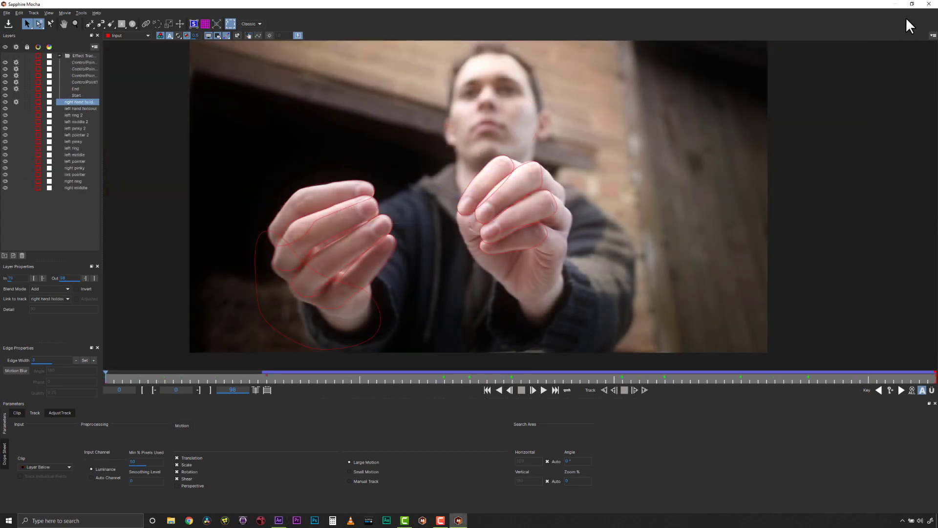
pyautogui.click(928, 4)
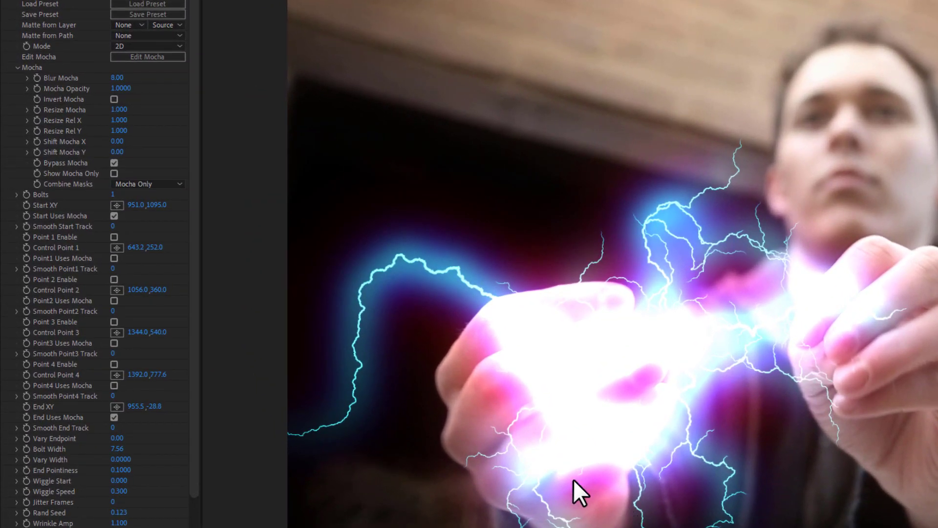
# - Turn off Bypass Mocha and turn on Invert Mocha for the lightning effect on the Zapped layer
pyautogui.click(112, 163)
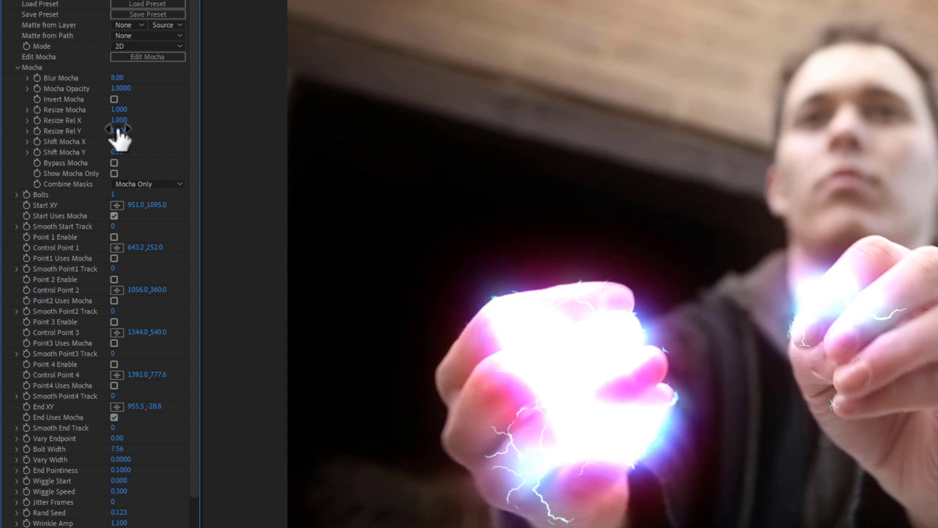
pyautogui.click(114, 98)
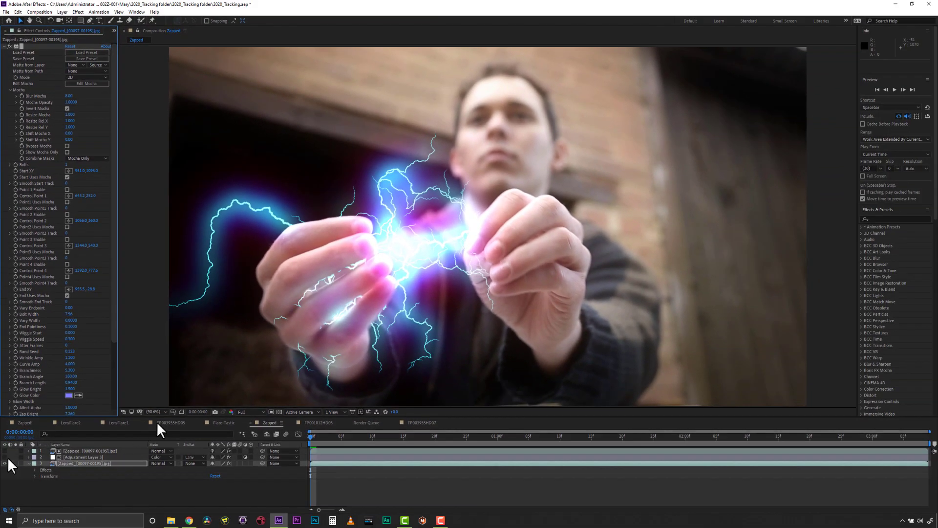
# - Make Adjustment Layer 3 visible and select its Sapphire light effect
pyautogui.click(5, 456)
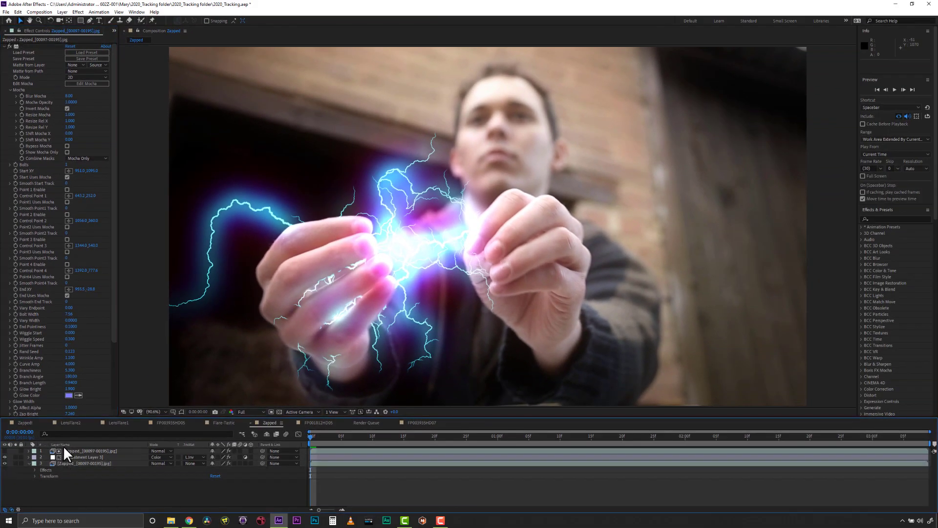
pyautogui.hotkey('ctrl', 'Up')
pyautogui.click(32, 44)
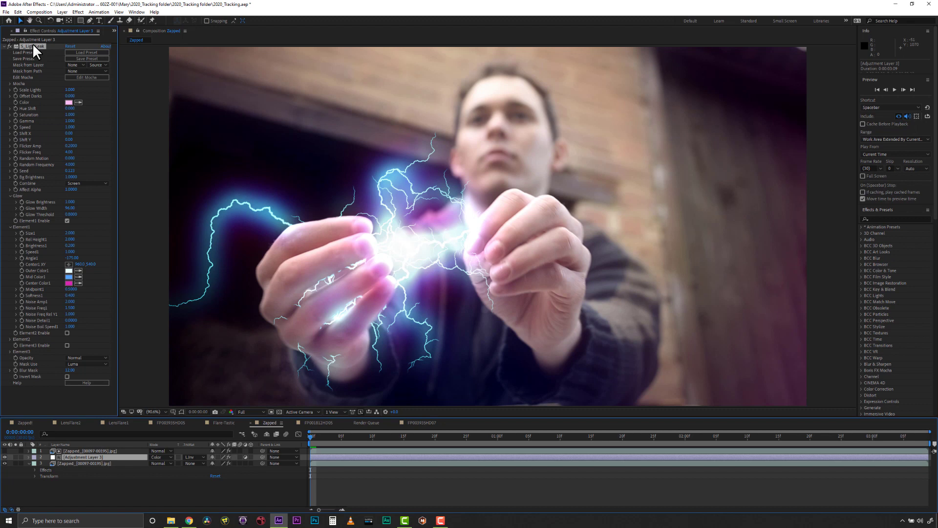